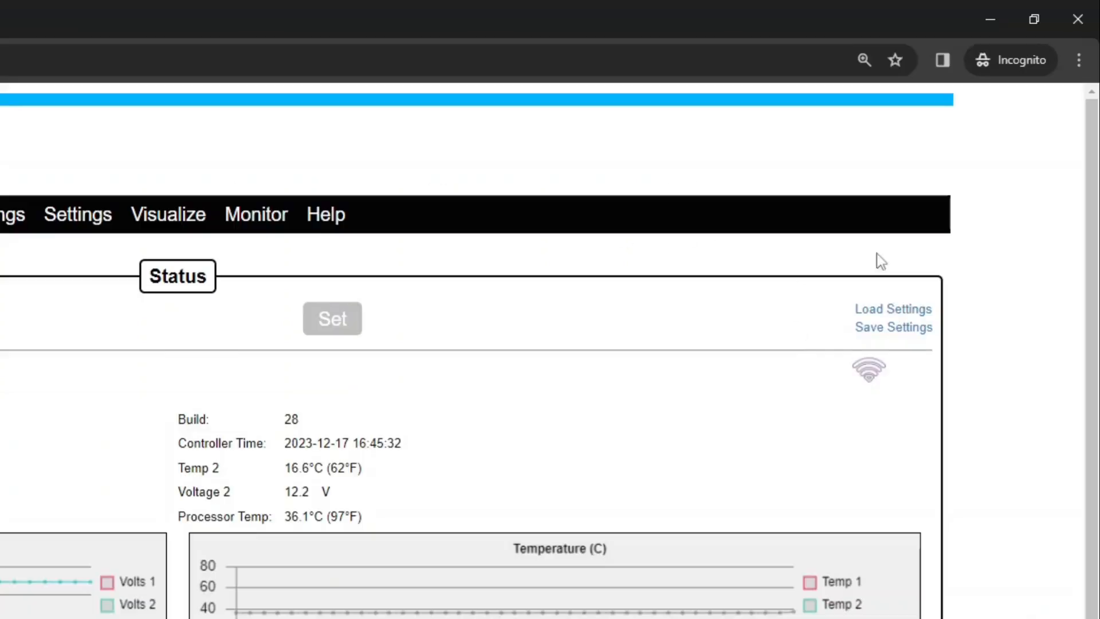
Use Save Settings to back up the controller's current configuration to a file
click(872, 329)
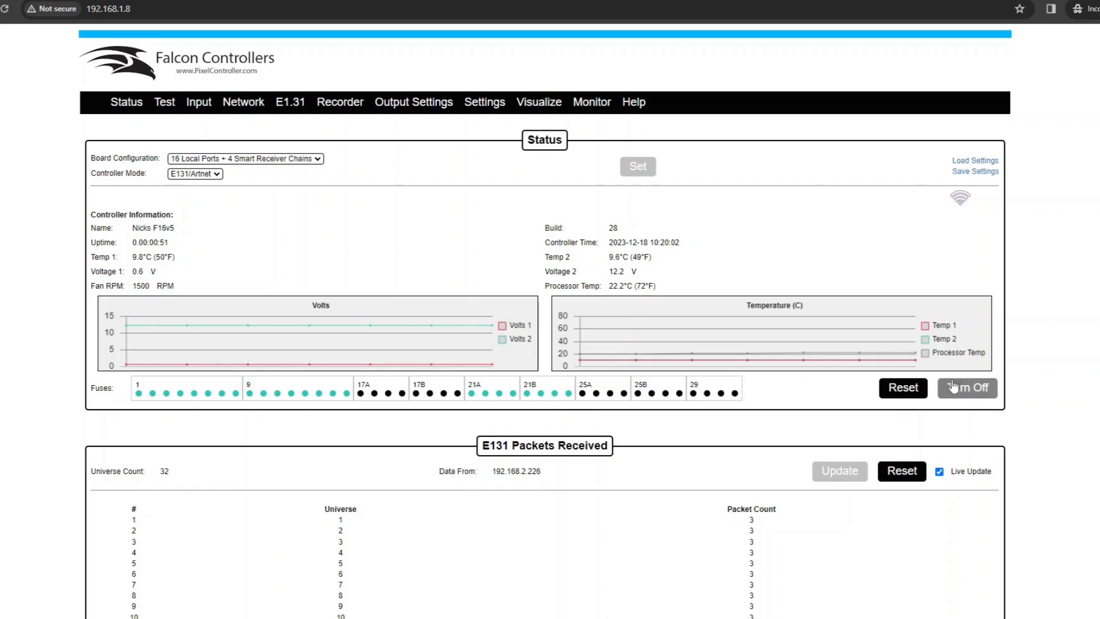
Reset the fuses, cycle port 22A's fuse off and on, and open port 22B's Visualizer
click(905, 394)
click(984, 396)
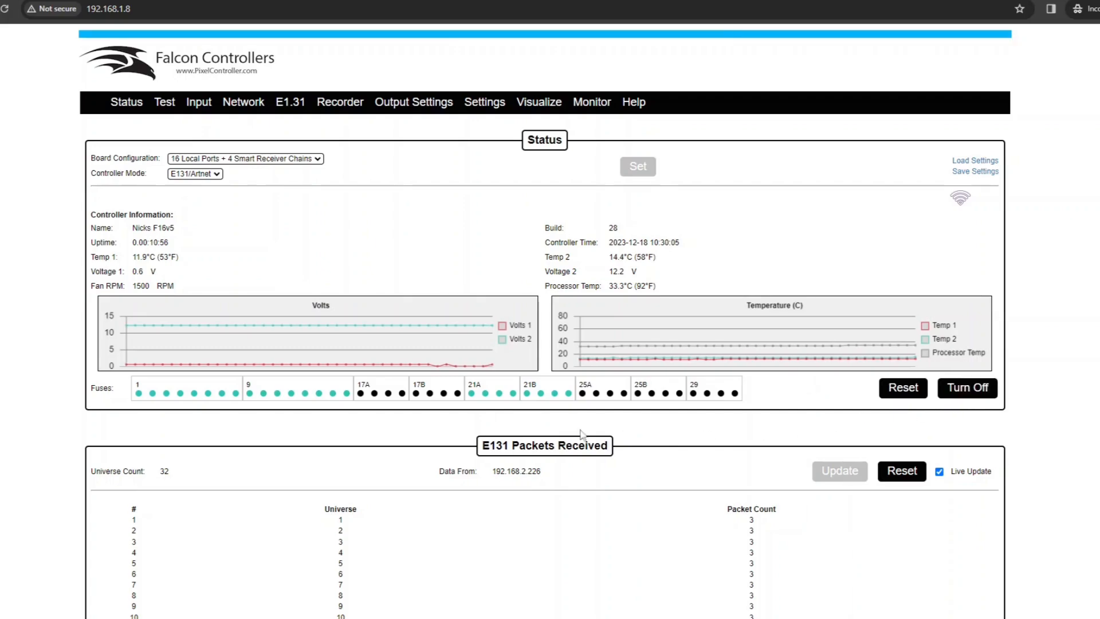
mouse_move(485, 394)
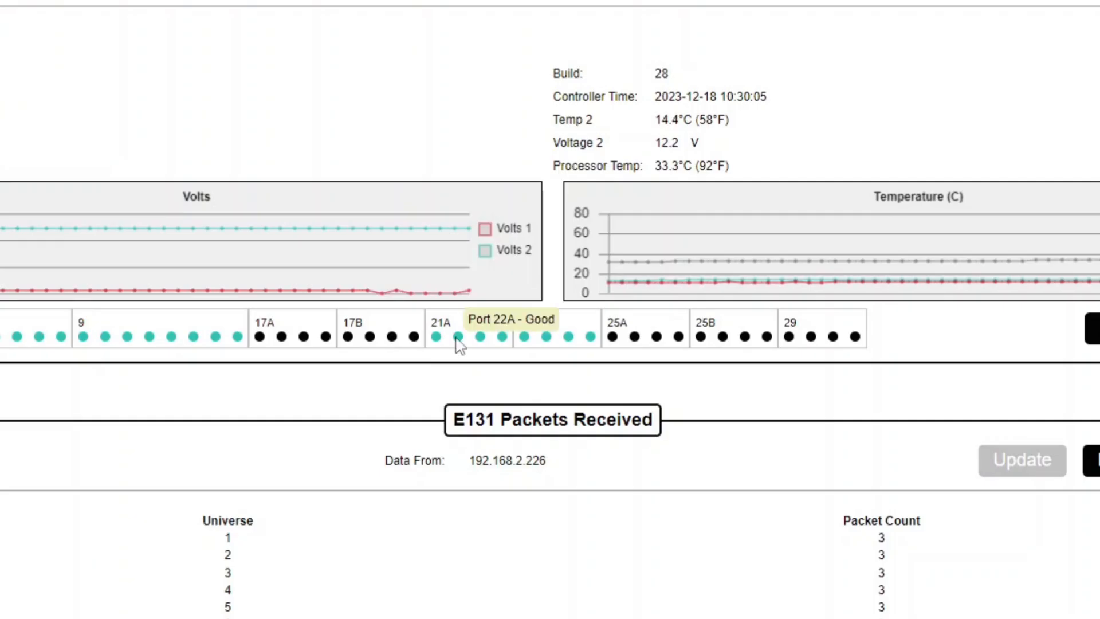
click(459, 337)
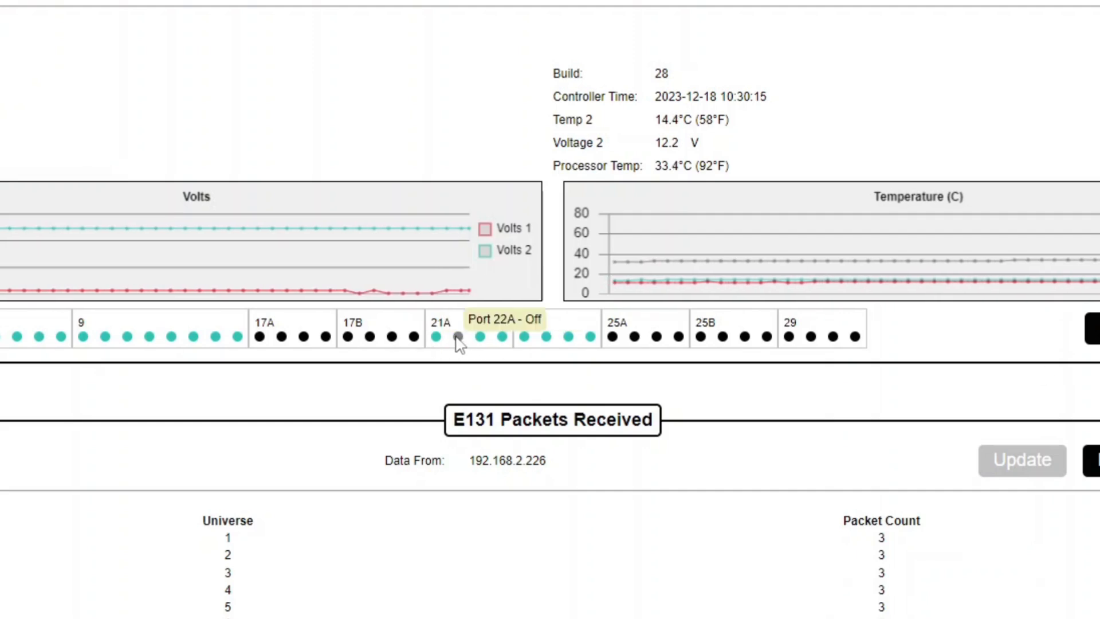
click(457, 337)
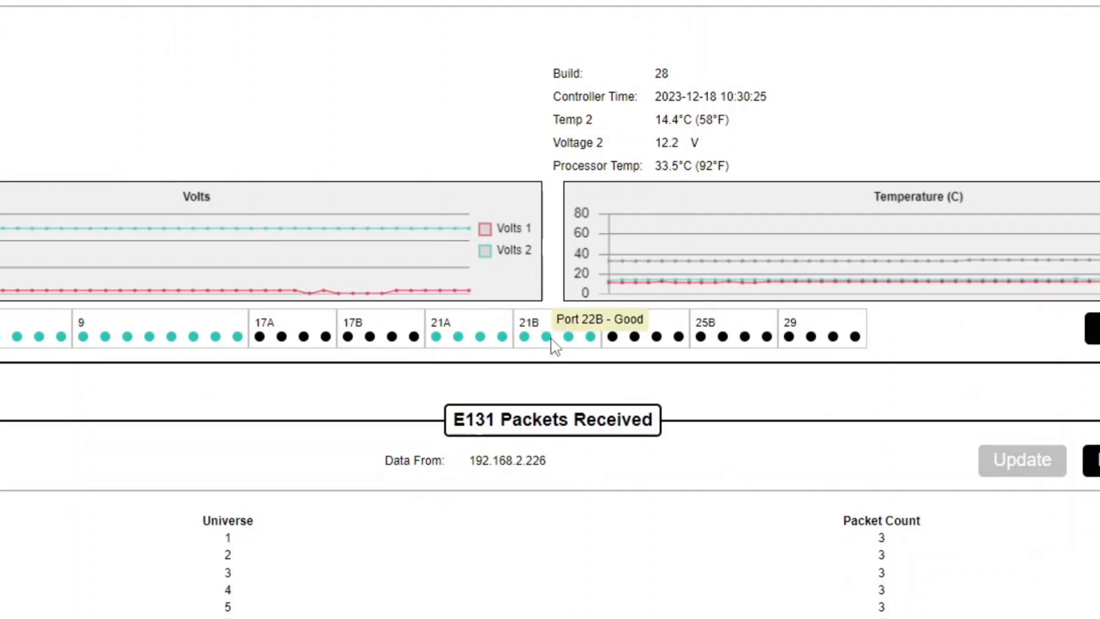
right_click(551, 344)
click(621, 376)
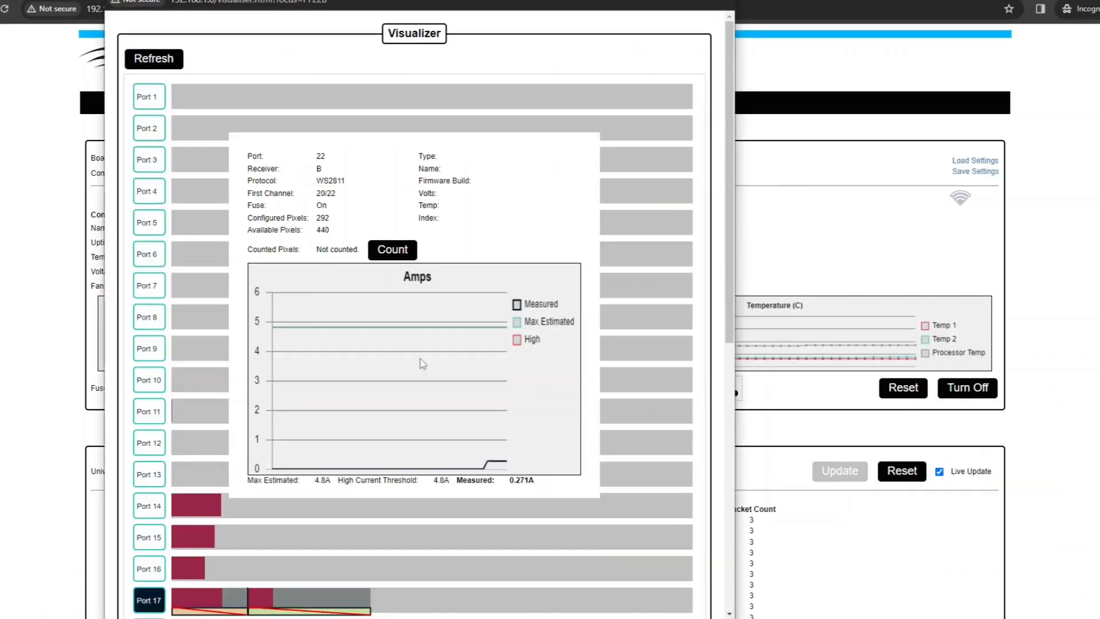
Scroll through the Visualizer port list to review port 22B's details
scroll(679, 243, down, 3)
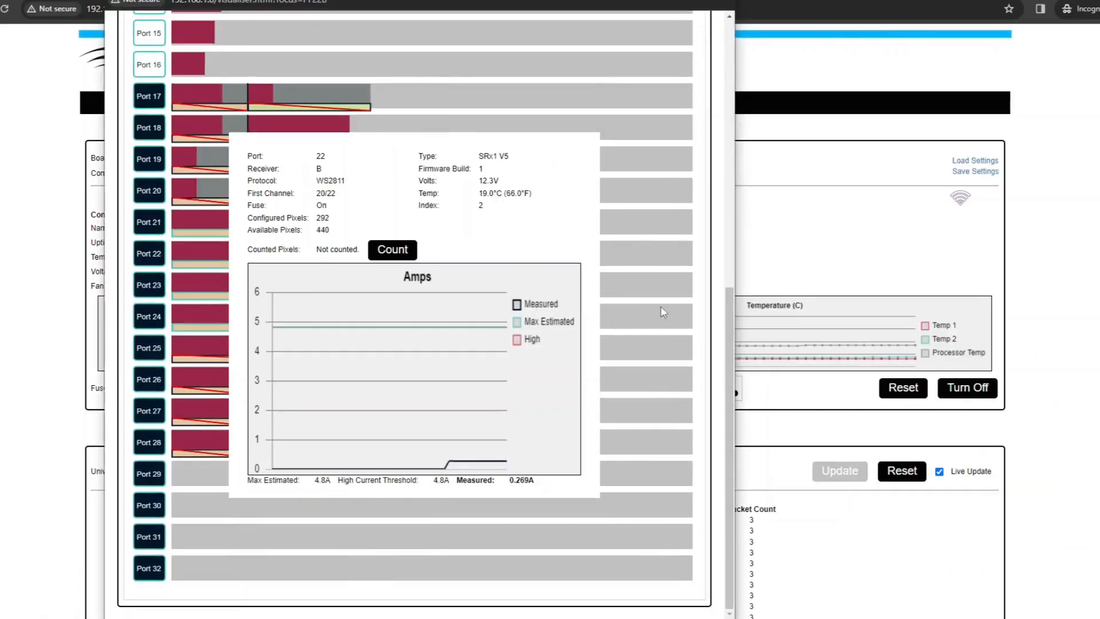
scroll(688, 338, up, 3)
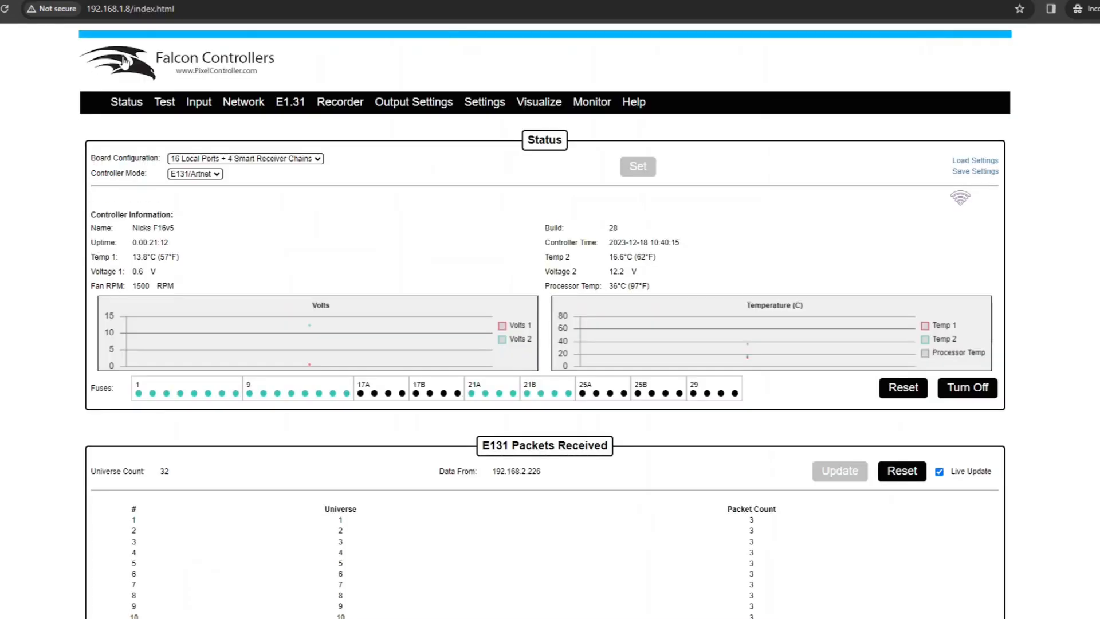
Start the RGBW test pattern running on the Test page
click(165, 112)
scroll(326, 224, down, 5)
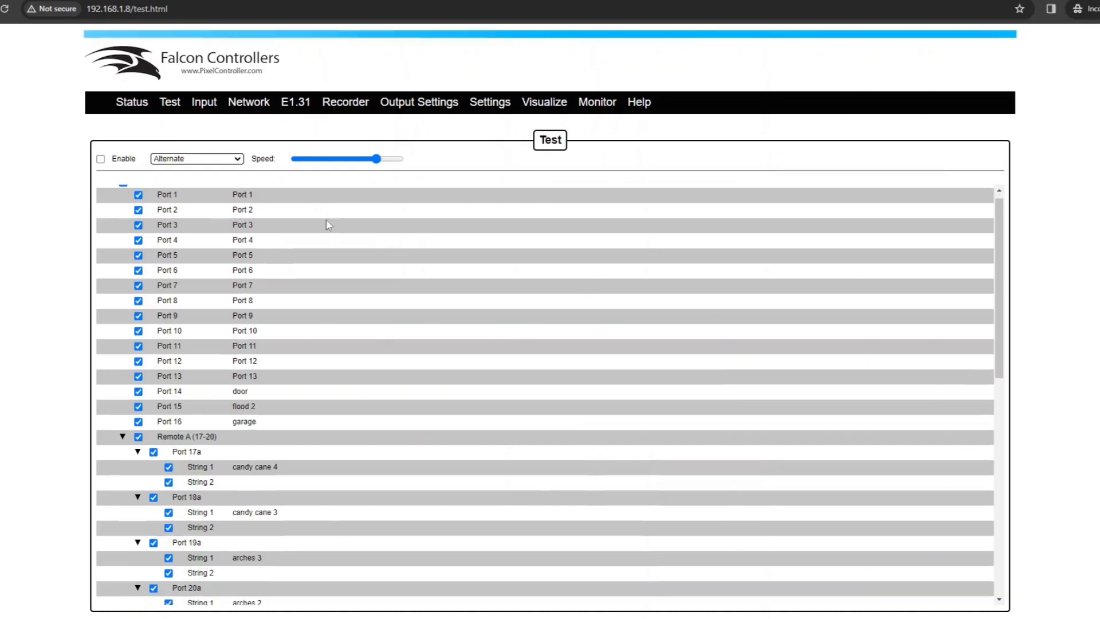
scroll(316, 401, down, 2)
scroll(297, 492, up, 12)
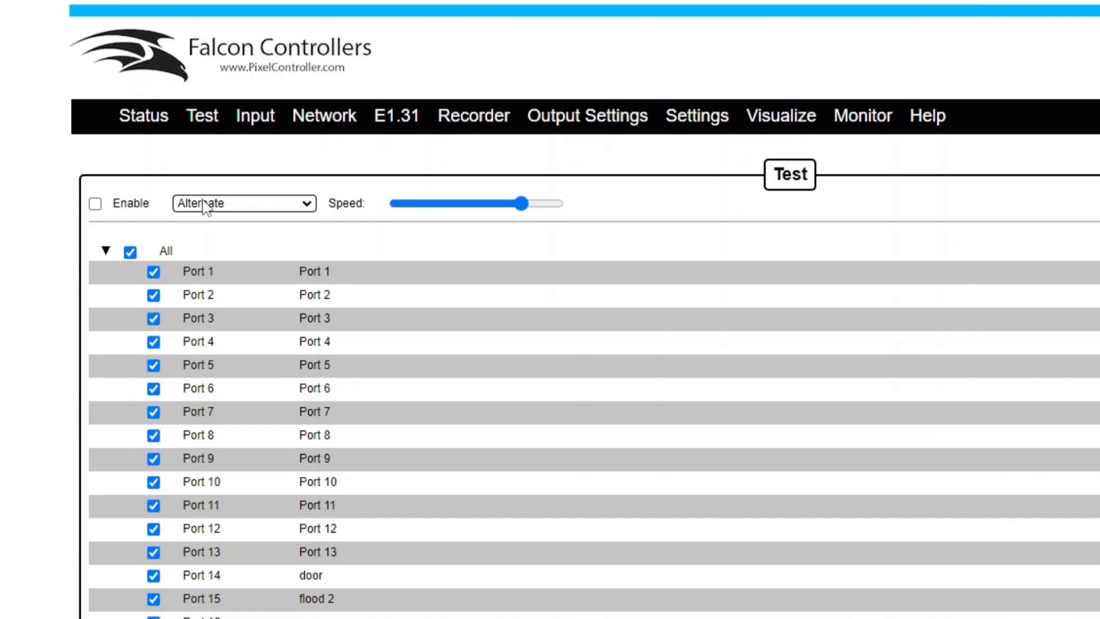
click(203, 206)
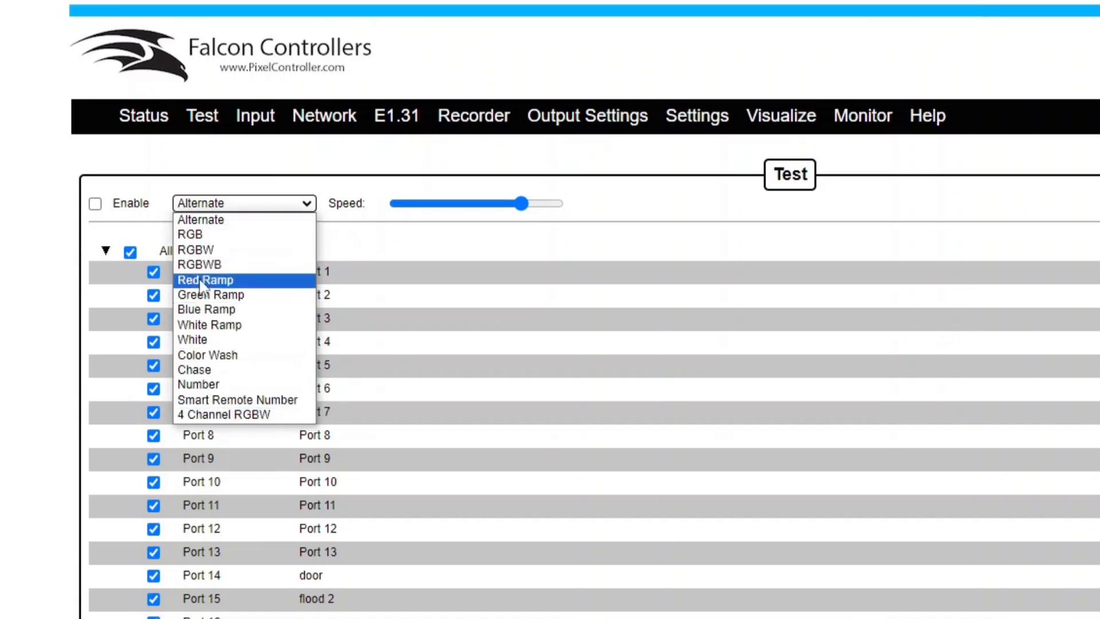
click(198, 248)
click(95, 204)
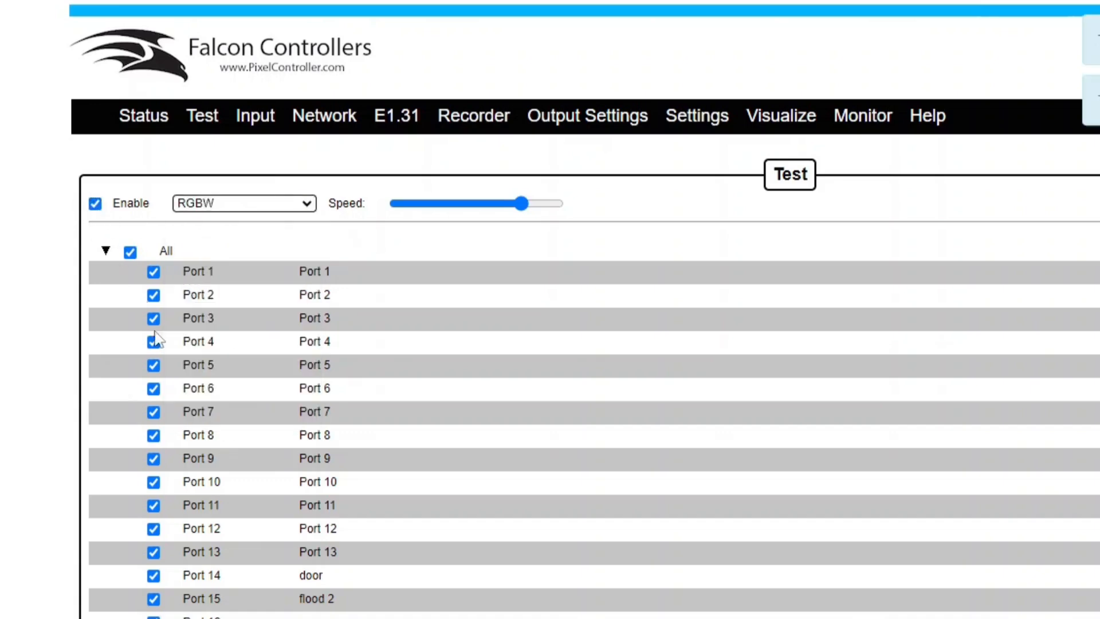
Slow the test pattern, exclude ports 3, 4 and 5, then stop the test
mouse_move(519, 204)
mouse_down()
mouse_move(404, 205)
mouse_move(535, 204)
mouse_up()
click(154, 318)
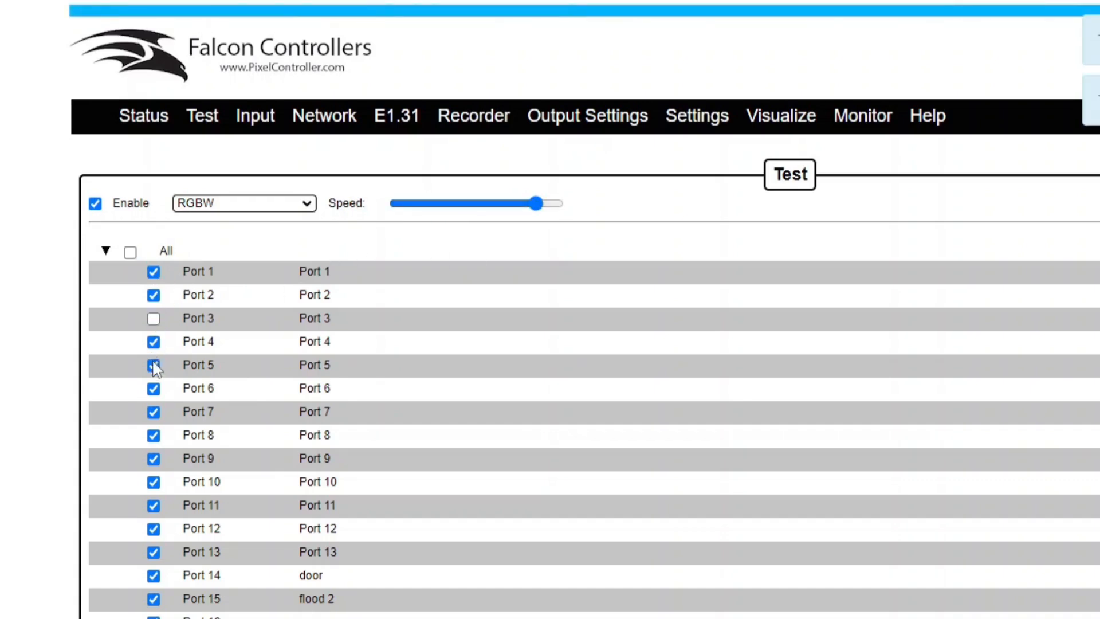
click(154, 365)
click(154, 342)
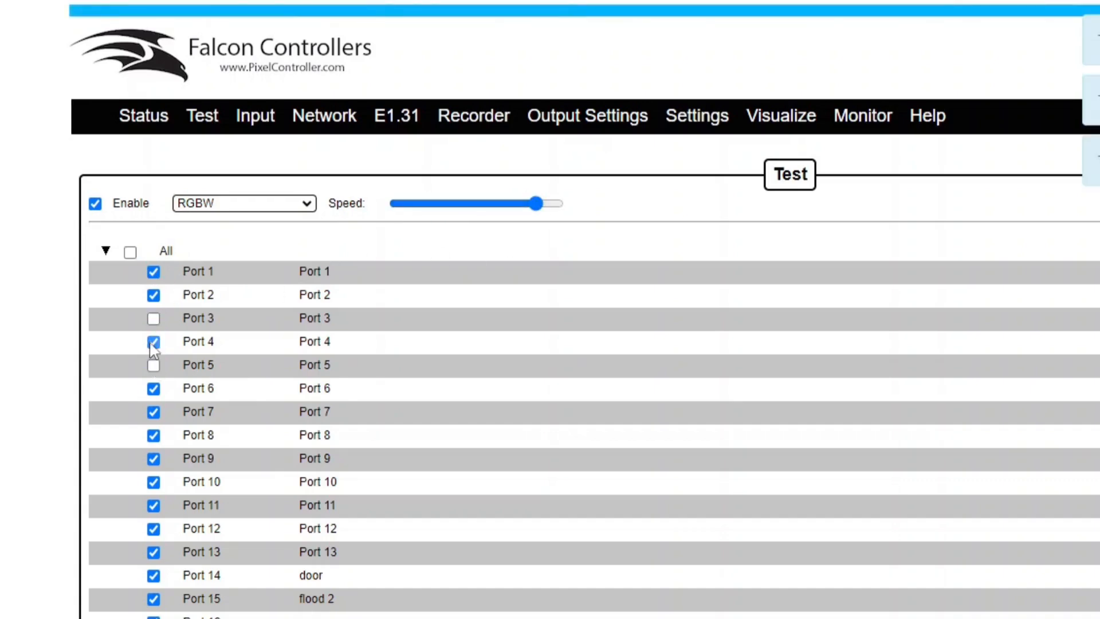
click(95, 203)
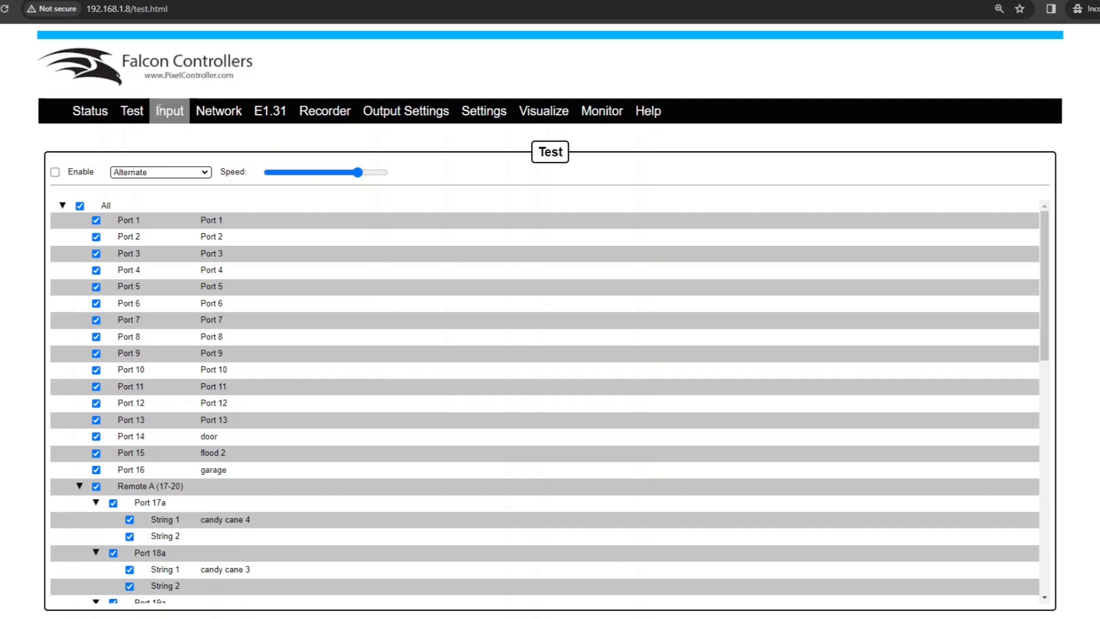
click(160, 111)
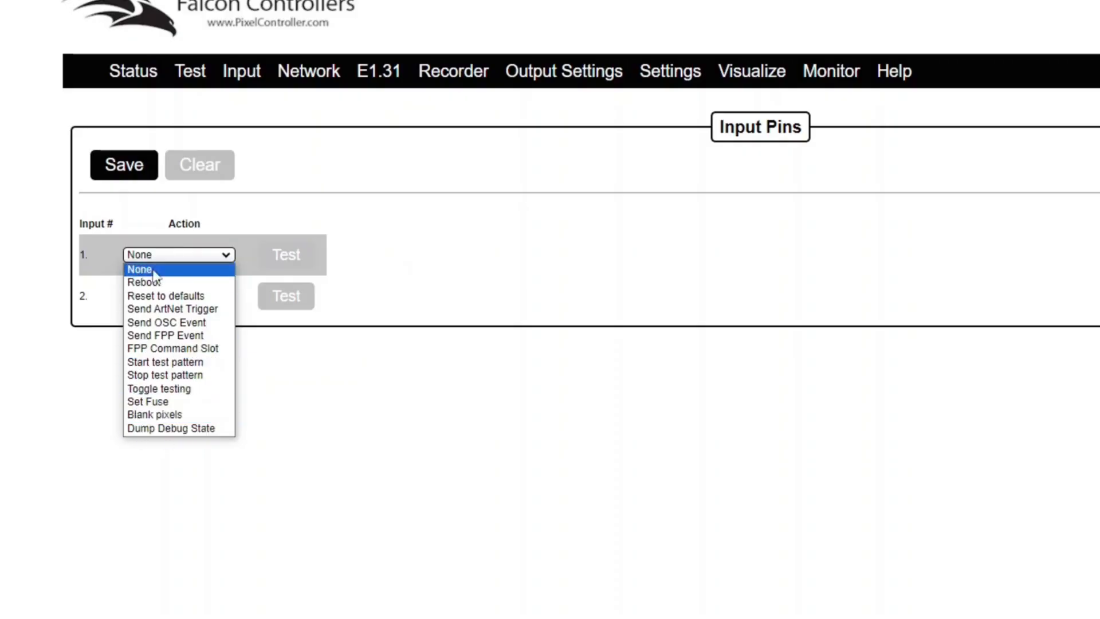
Try an FPP Command Slot action on input 1, then clear it back to None
click(206, 351)
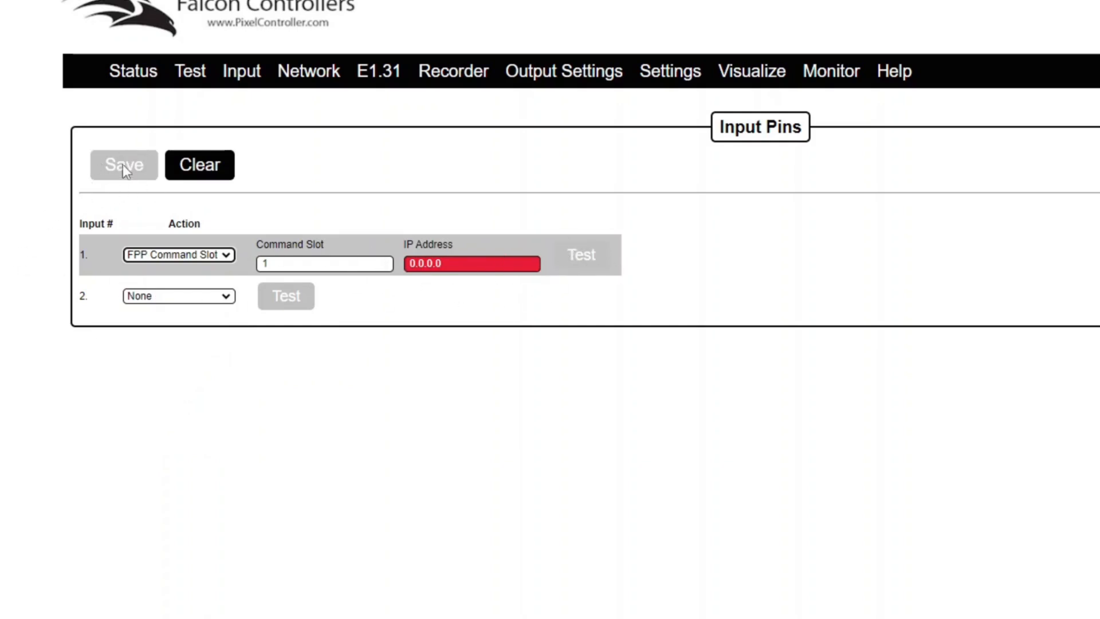
click(212, 166)
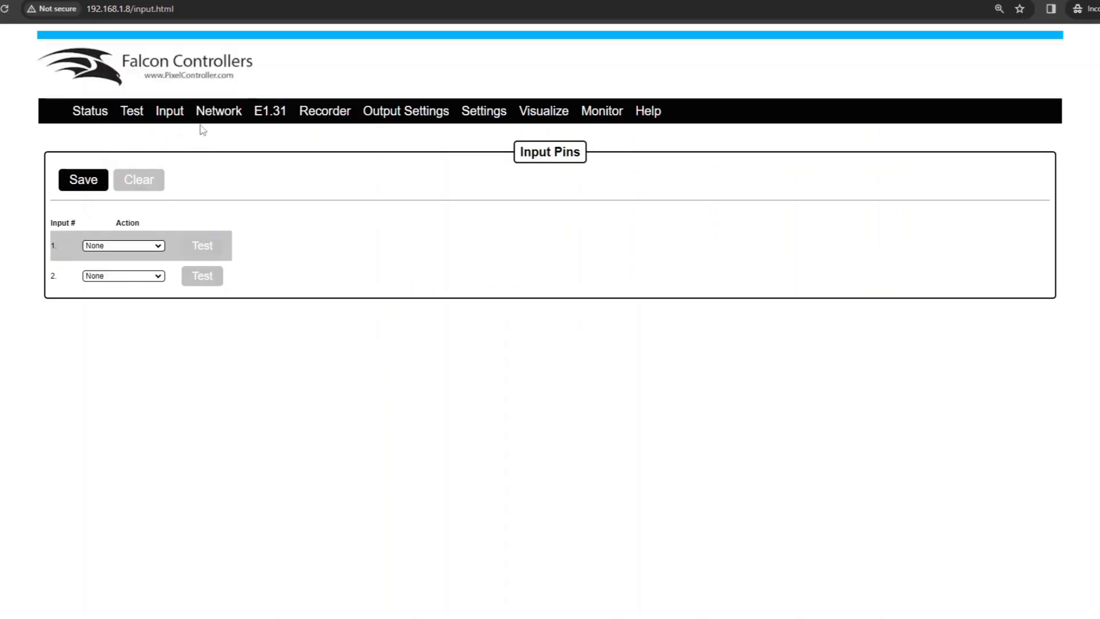
click(295, 70)
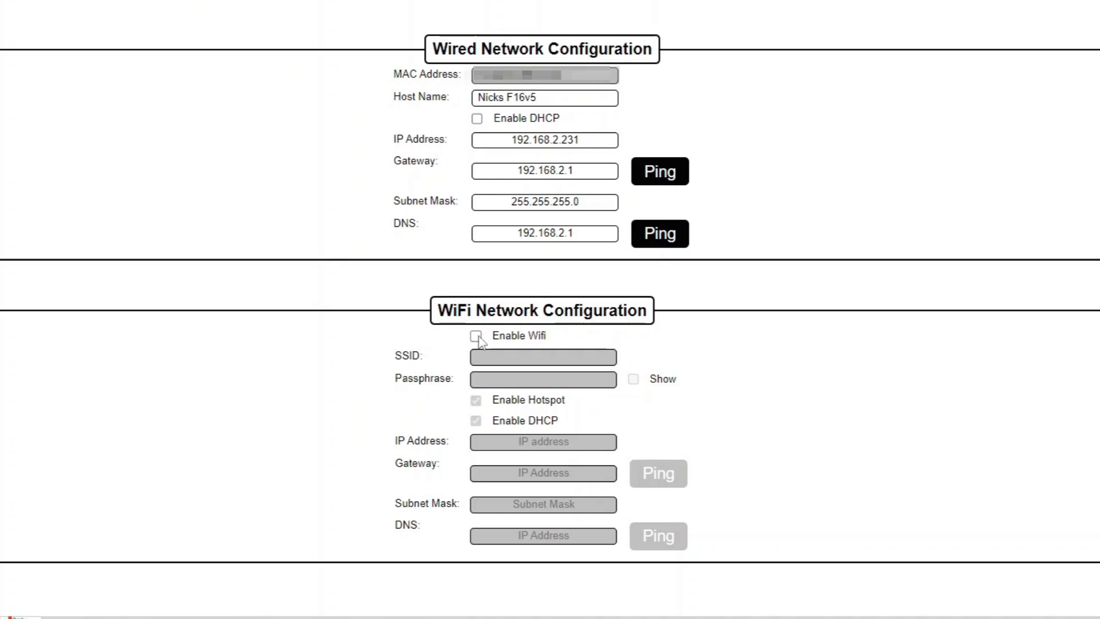
Enable WiFi, enter the network name and passphrase, and reveal the typed passphrase
click(477, 337)
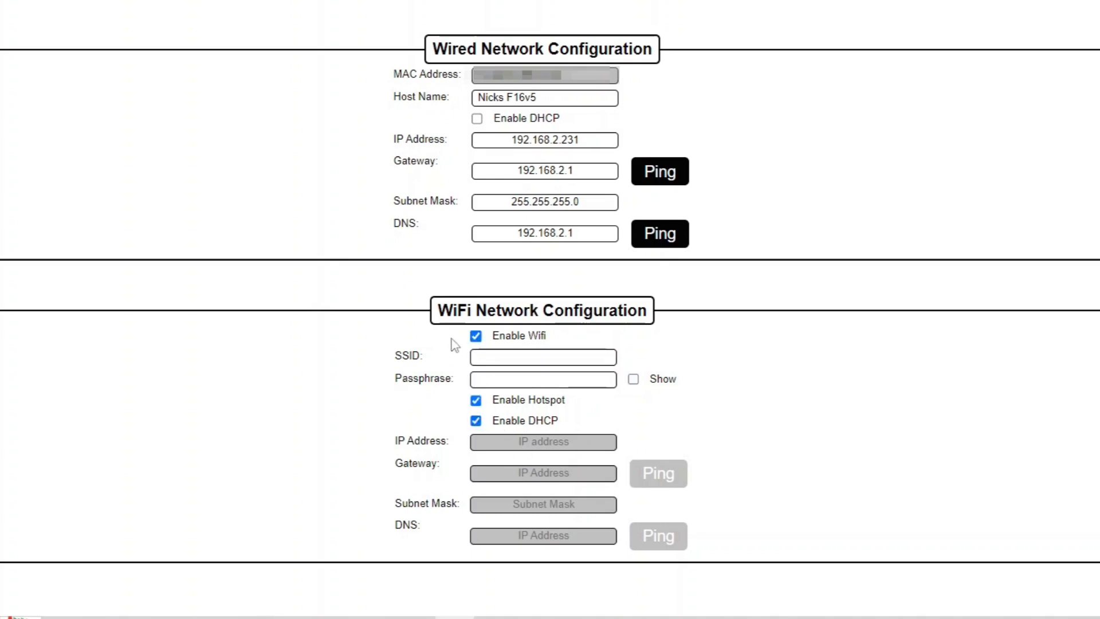
click(495, 358)
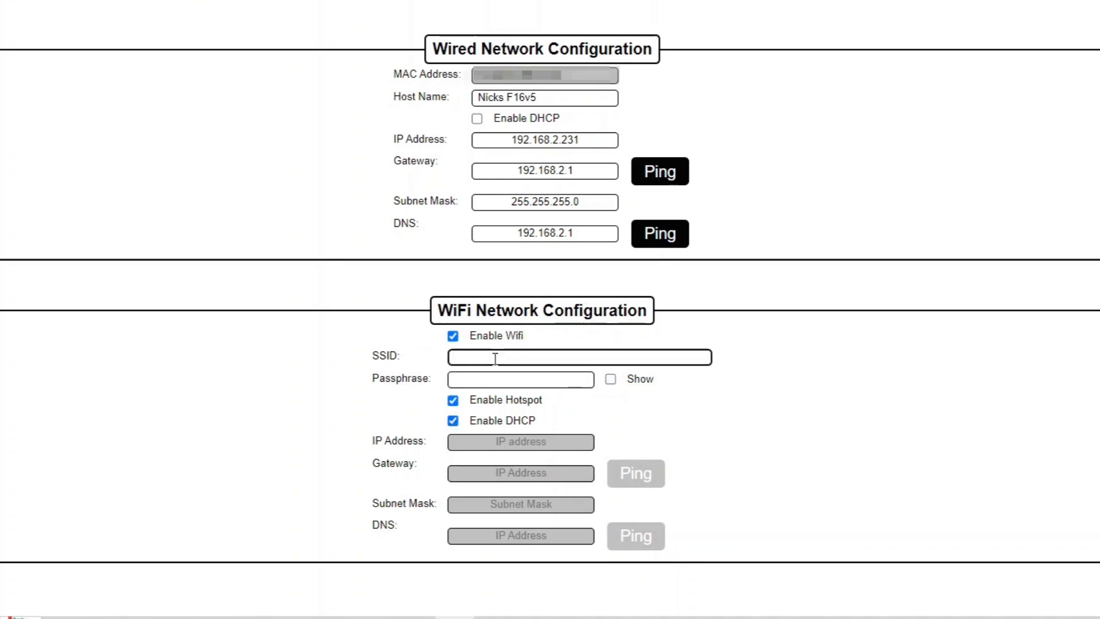
text(network name)
click(497, 381)
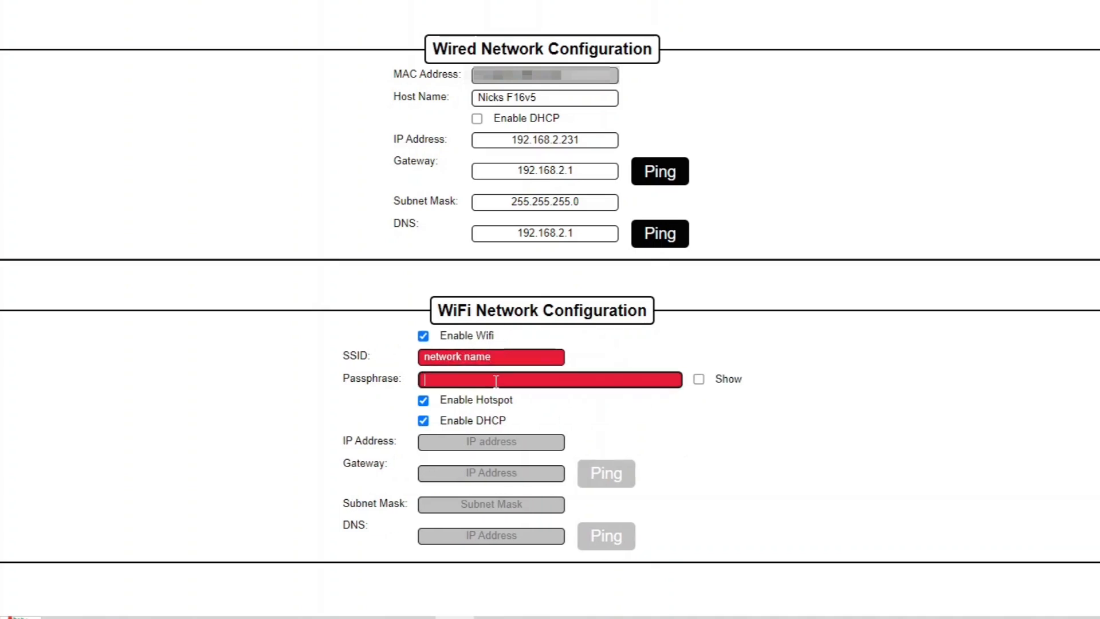
text(password)
click(700, 377)
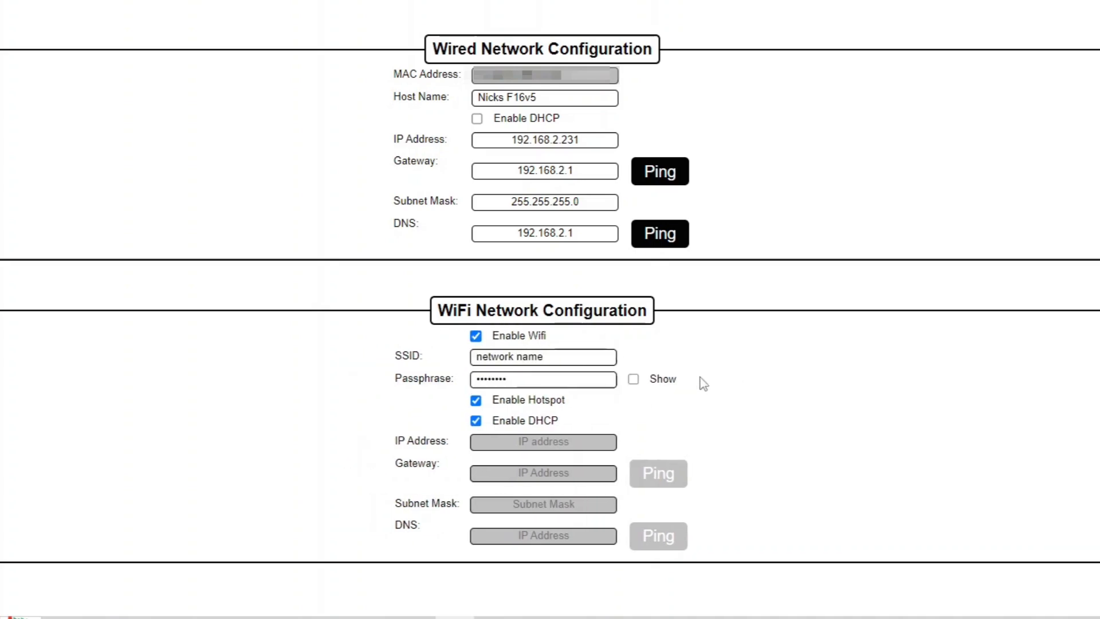
click(633, 378)
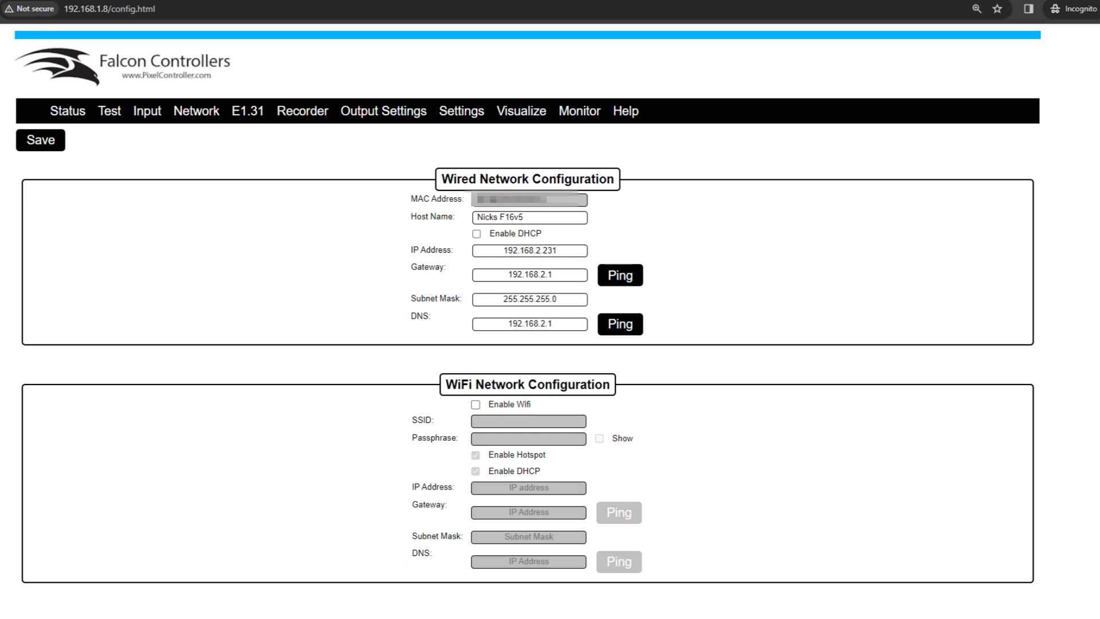
click(248, 111)
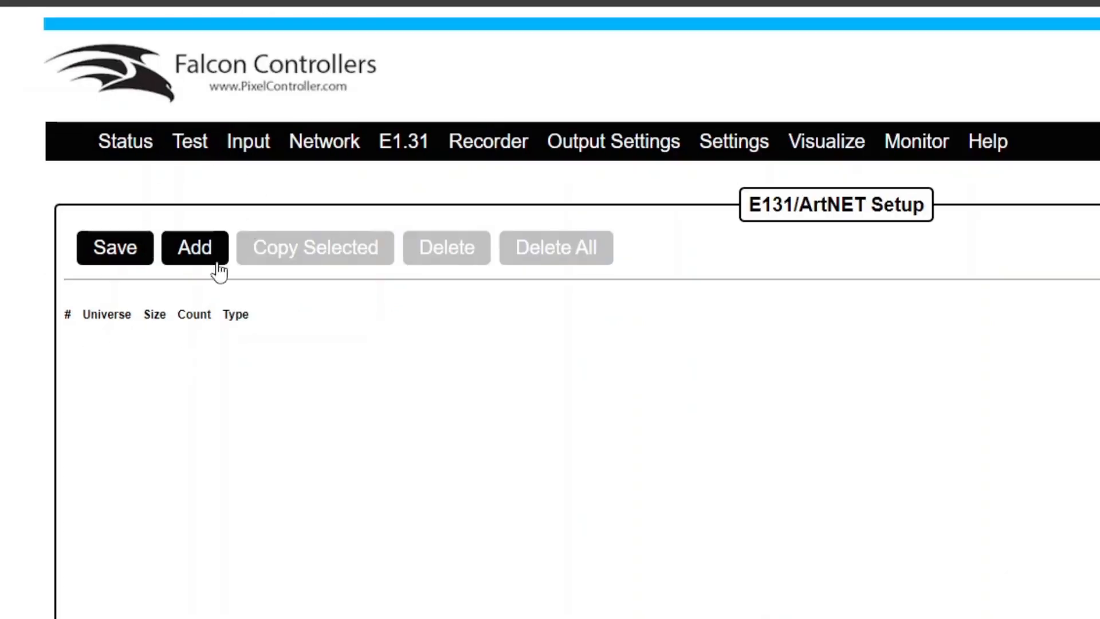
Add a default universe row to the empty table and keep its type as E131
click(211, 255)
click(204, 256)
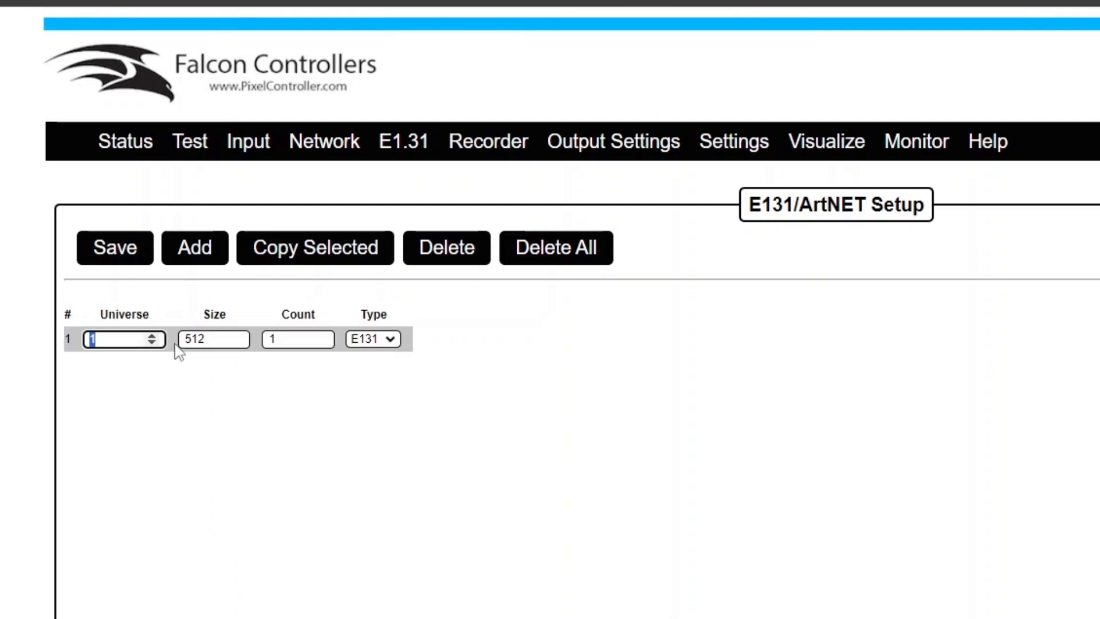
click(115, 343)
click(390, 342)
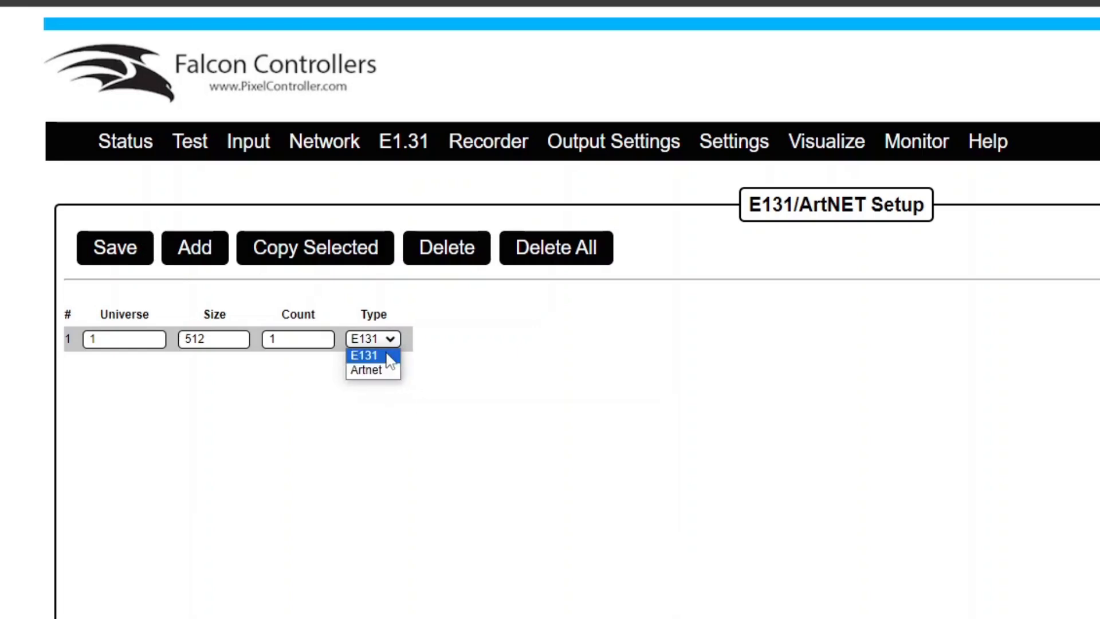
click(390, 356)
click(378, 341)
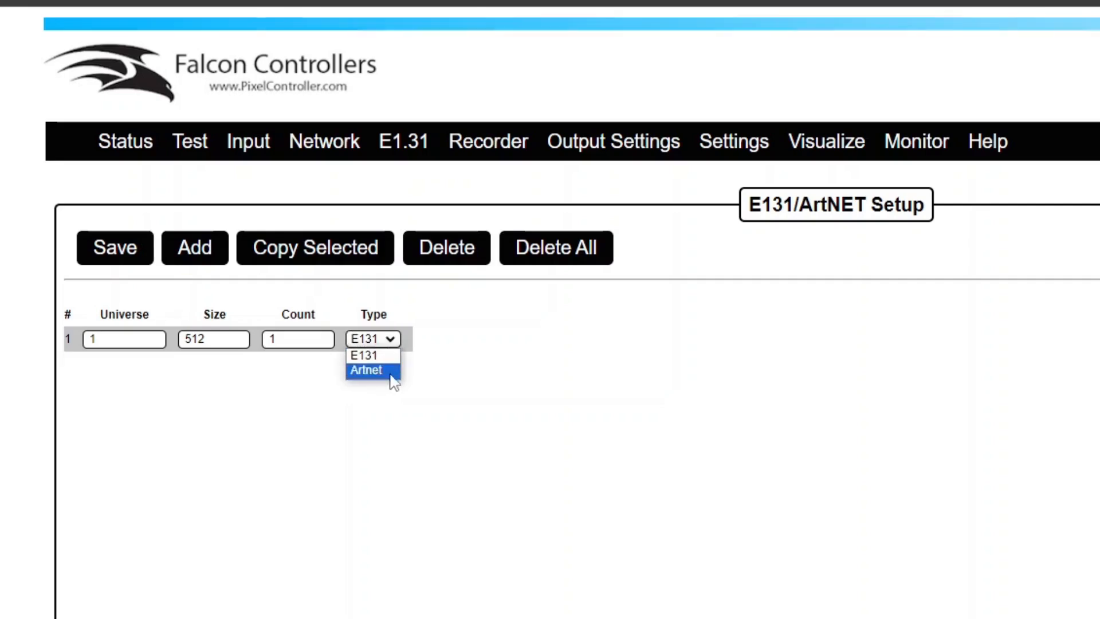
click(387, 357)
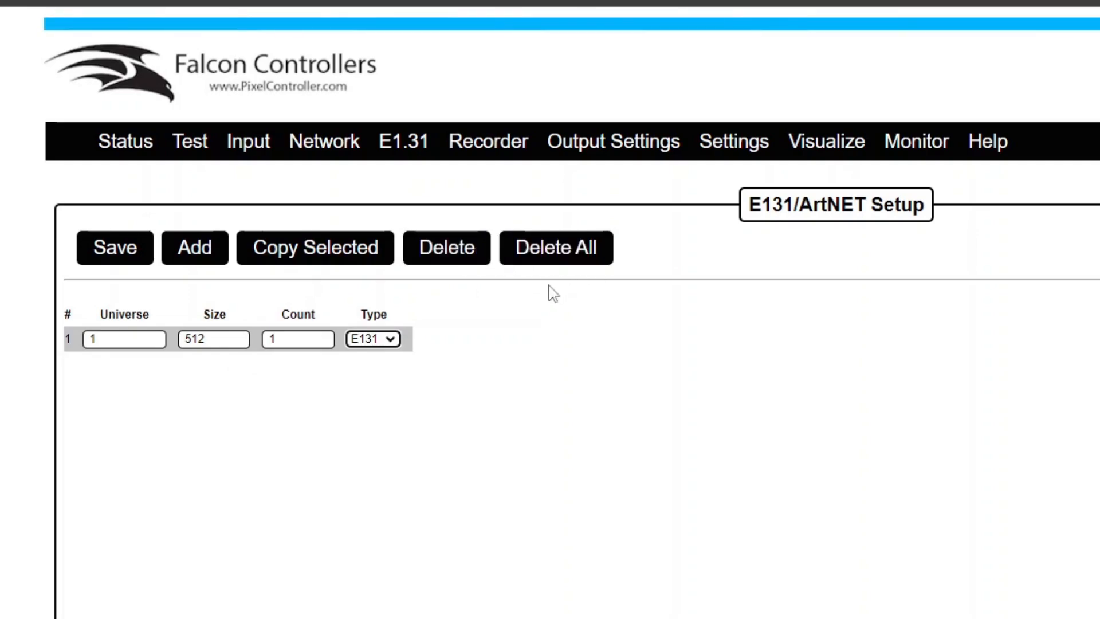
click(504, 142)
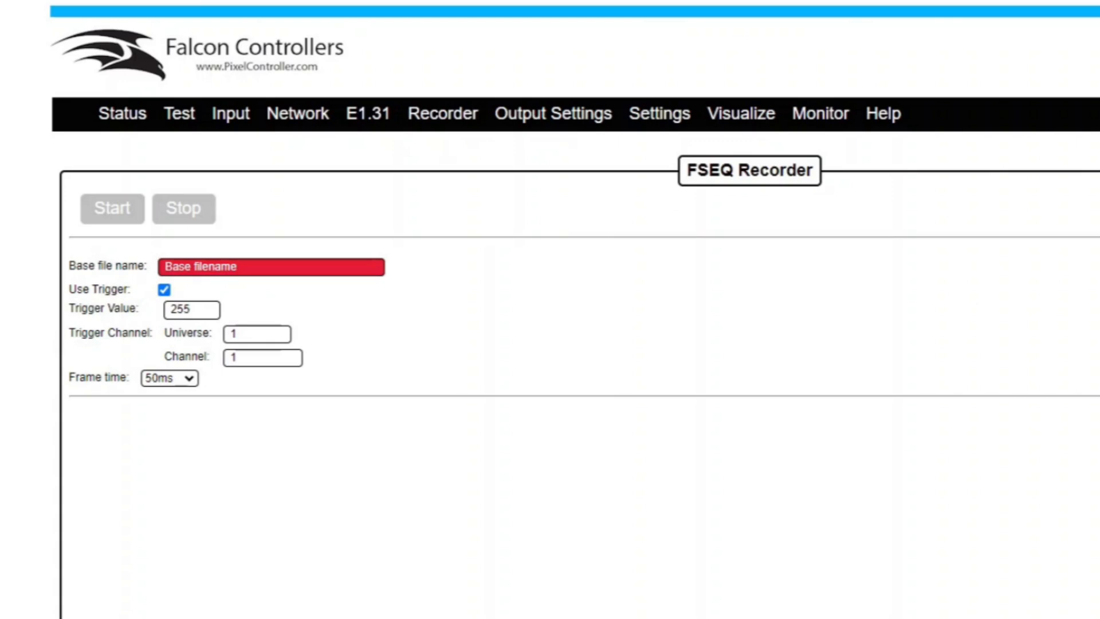
mouse_move(609, 111)
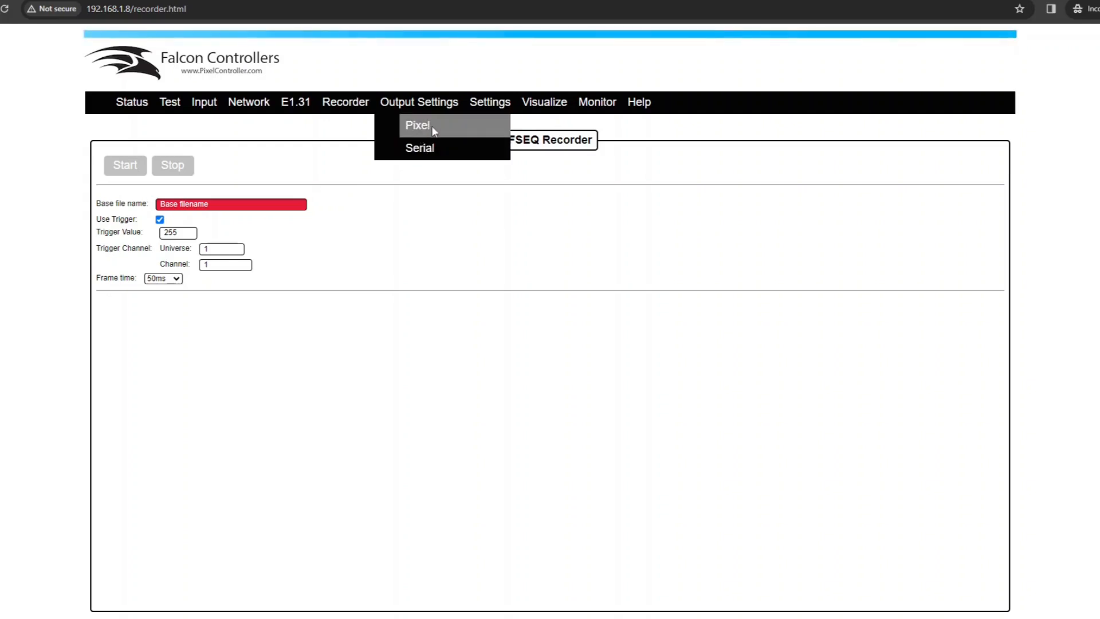
click(420, 152)
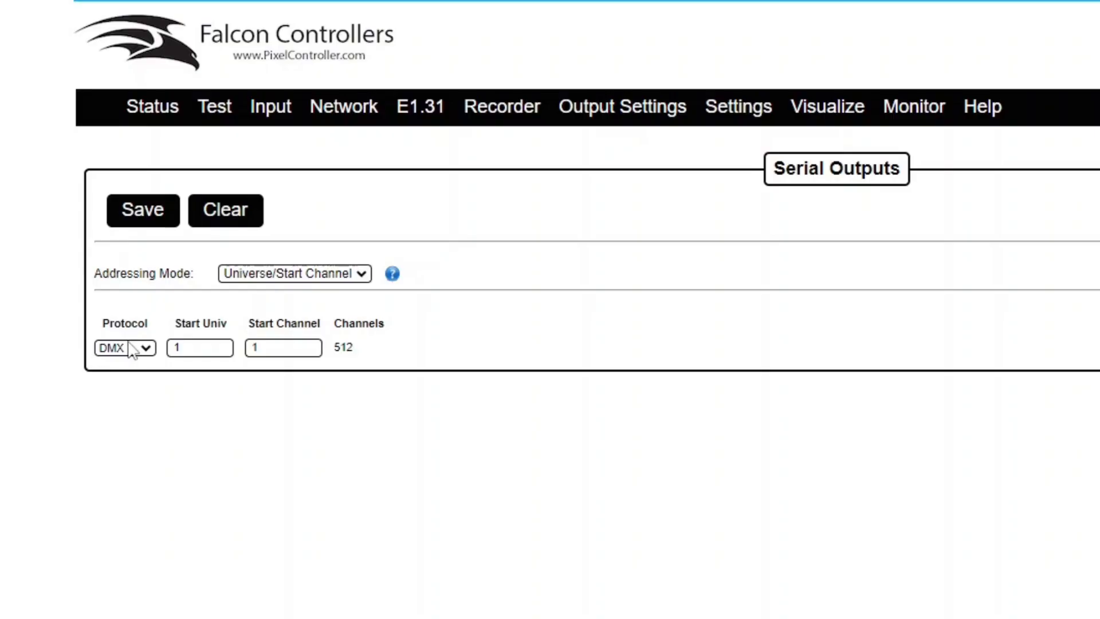
Open the Protocol choices for the DMX serial output
click(123, 348)
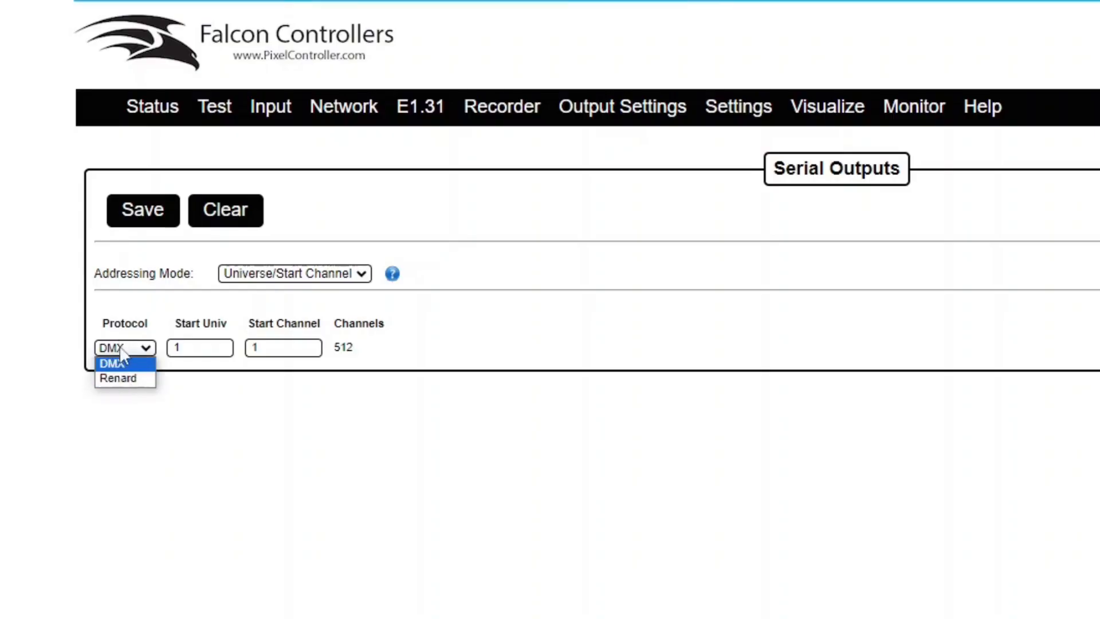
Keep DMX protocol and toggle addressing between Universe/Start Channel and Absolute Addressing
click(230, 435)
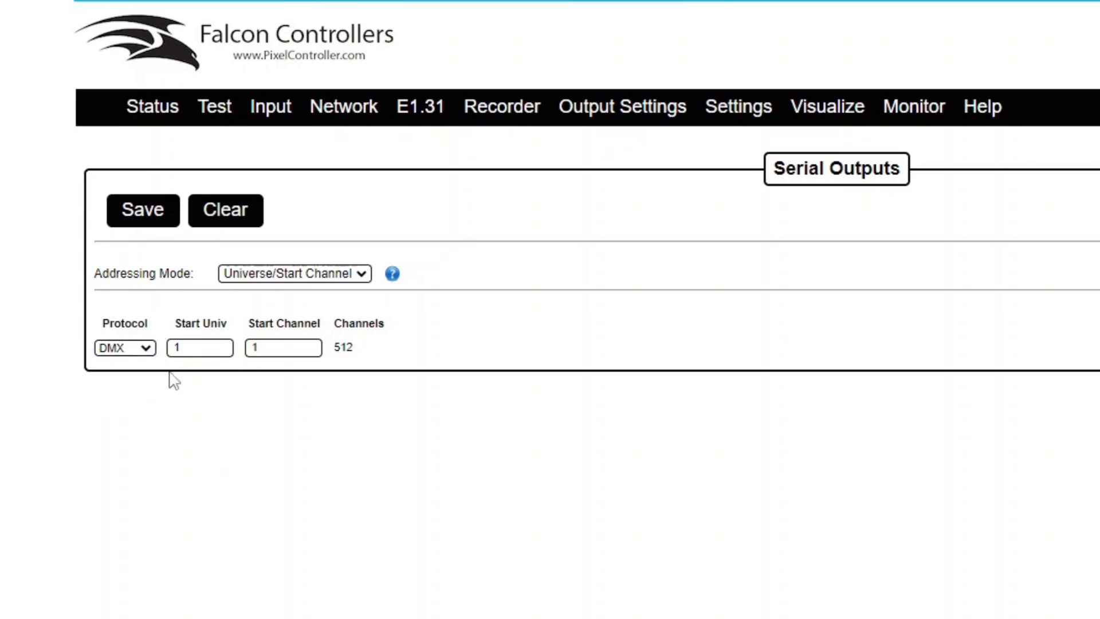
drag(259, 327, 211, 379)
click(211, 378)
click(286, 279)
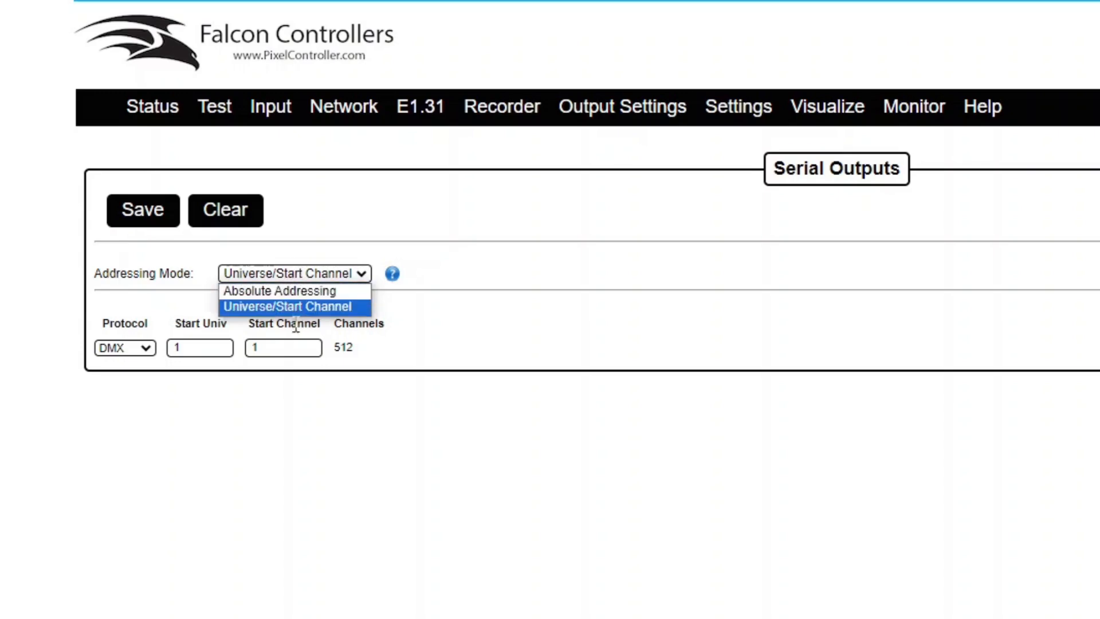
click(296, 325)
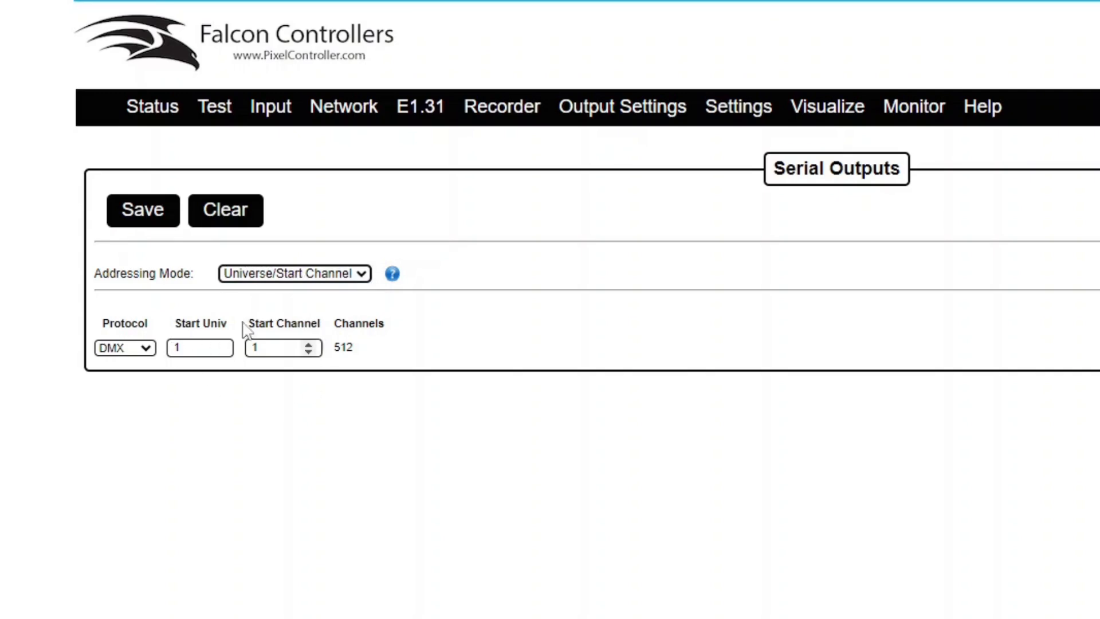
click(273, 280)
click(273, 289)
click(132, 368)
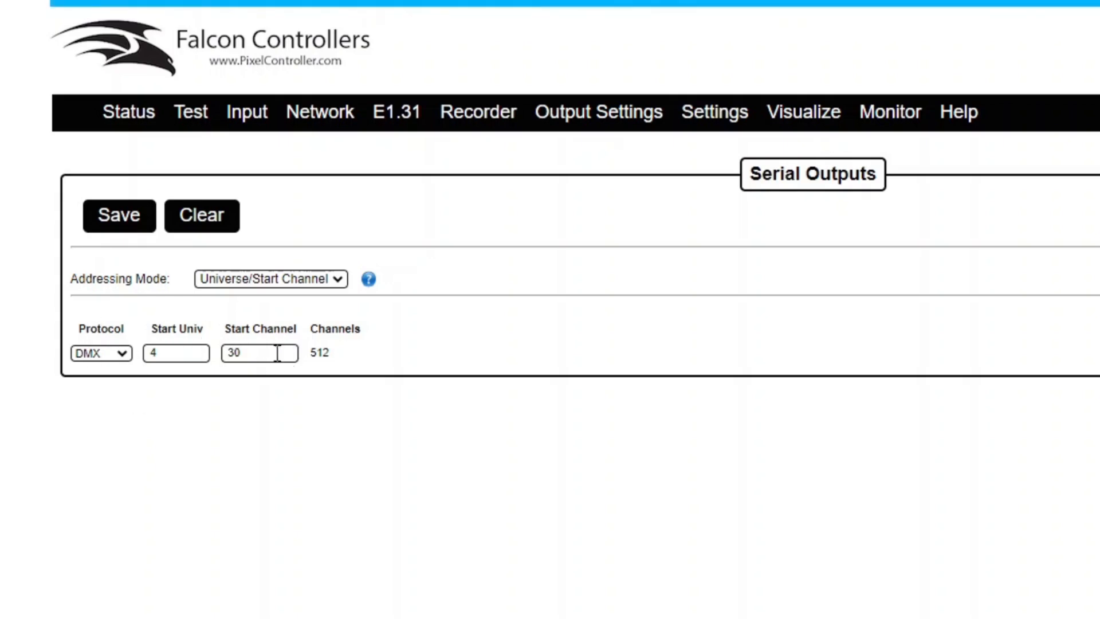
Select Absolute Addressing and clear the 1566 start channel back to 1
click(276, 280)
click(255, 297)
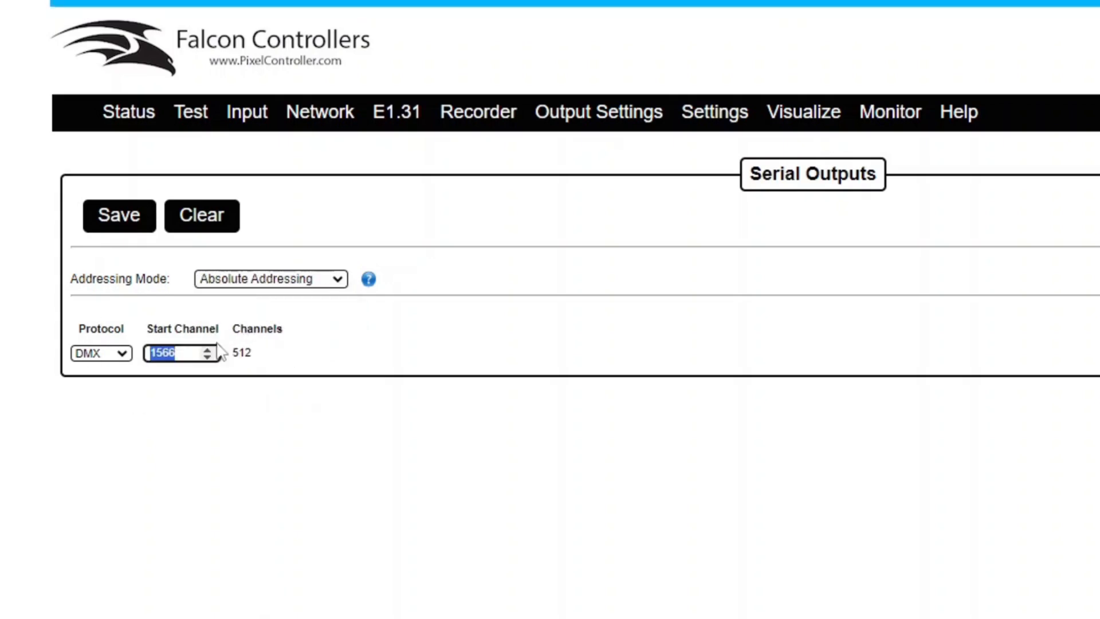
click(185, 350)
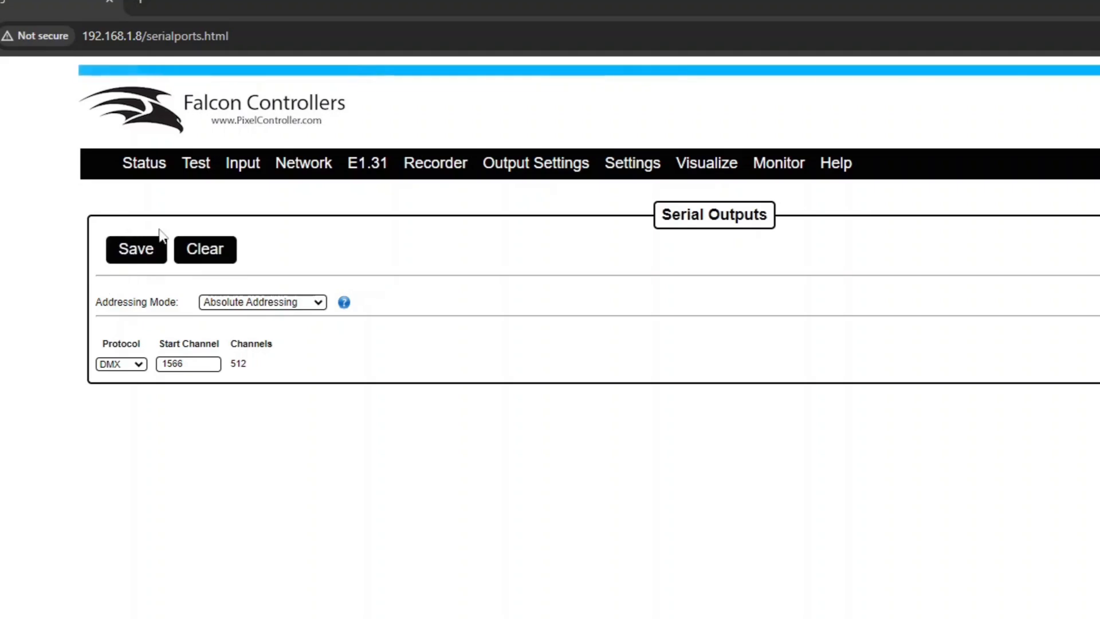
click(214, 248)
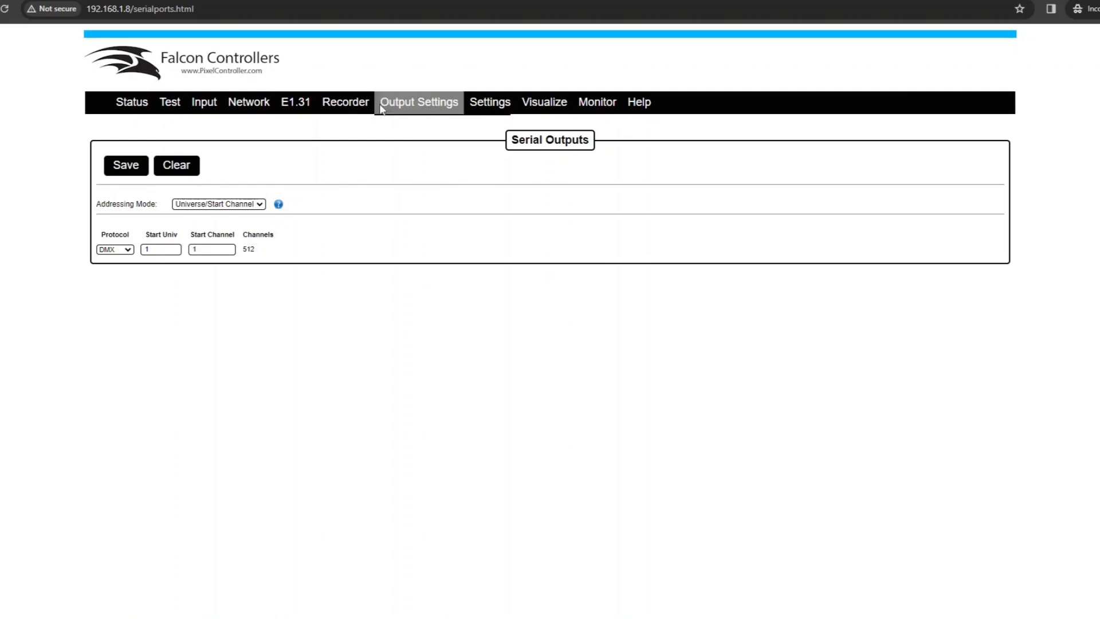
mouse_move(385, 110)
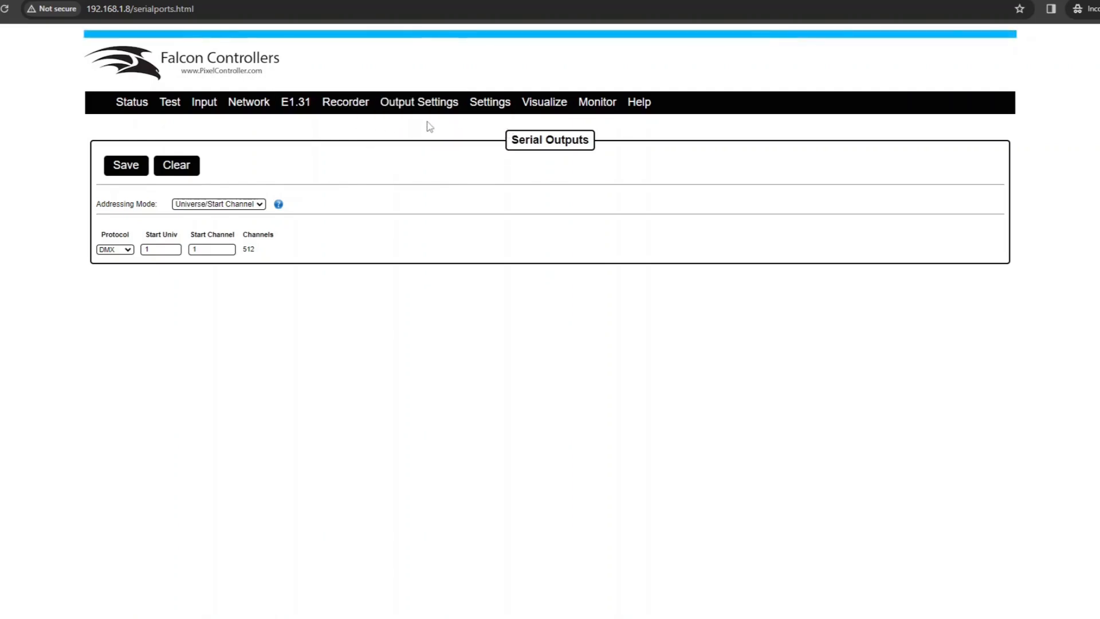
Scroll the Pixel Outputs table, then bring up the F16v5 controller's properties
click(429, 130)
scroll(531, 384, down, 10)
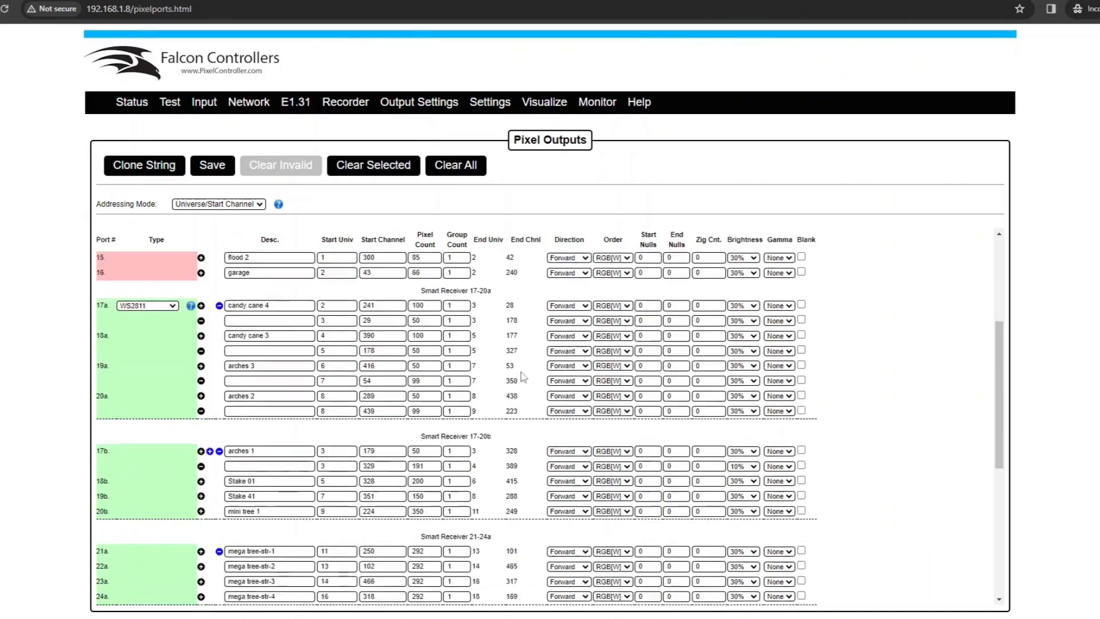
scroll(511, 426, up, 10)
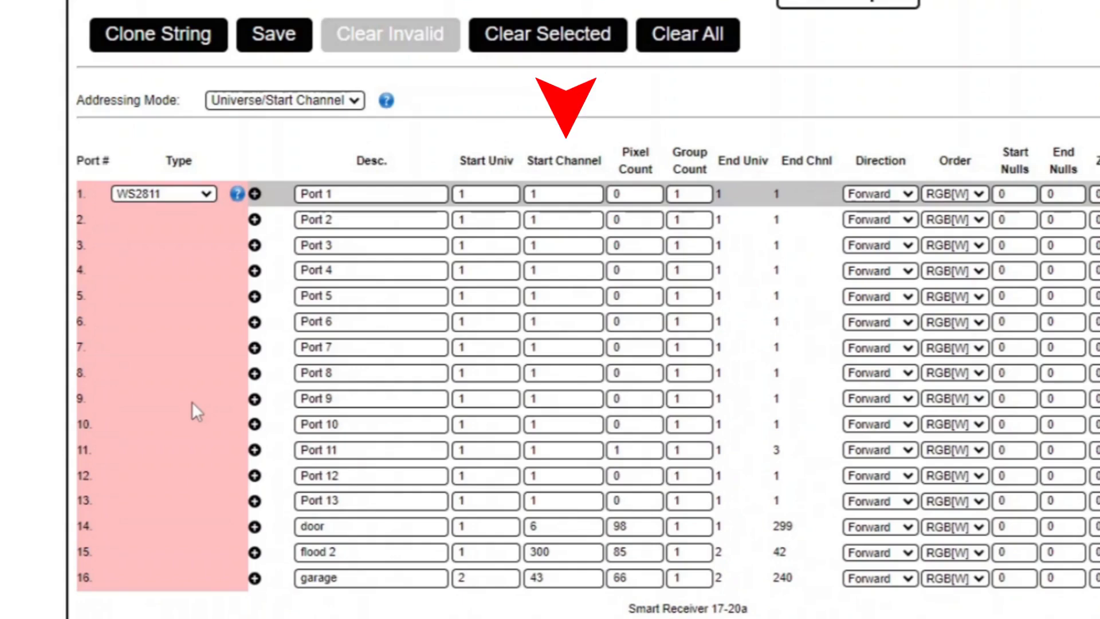
scroll(645, 414, down, 4)
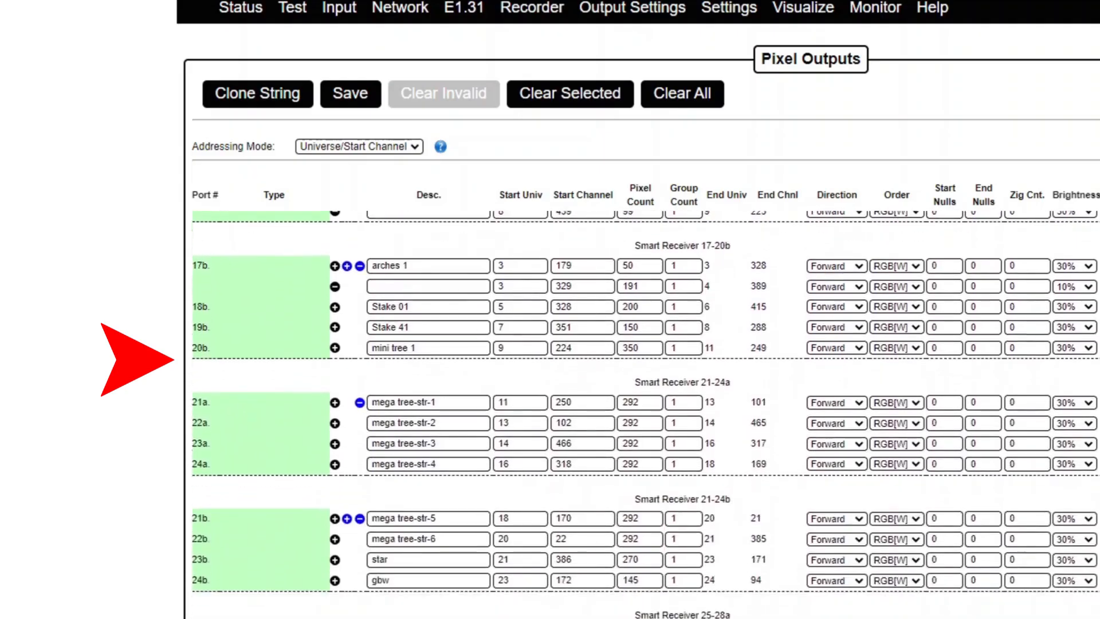
scroll(646, 414, down, 3)
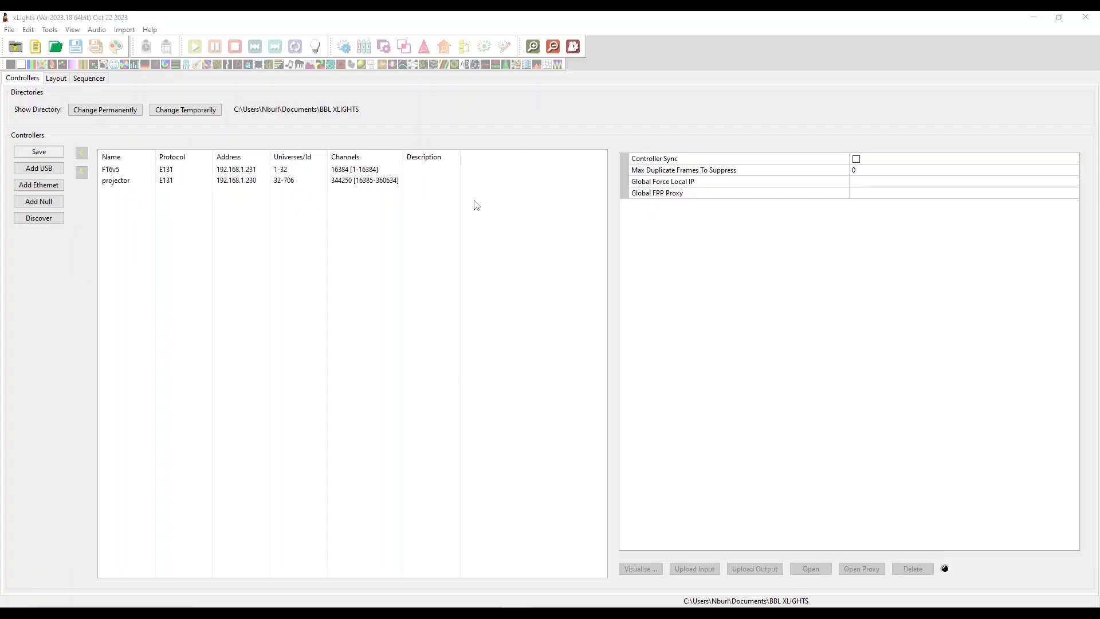
click(355, 170)
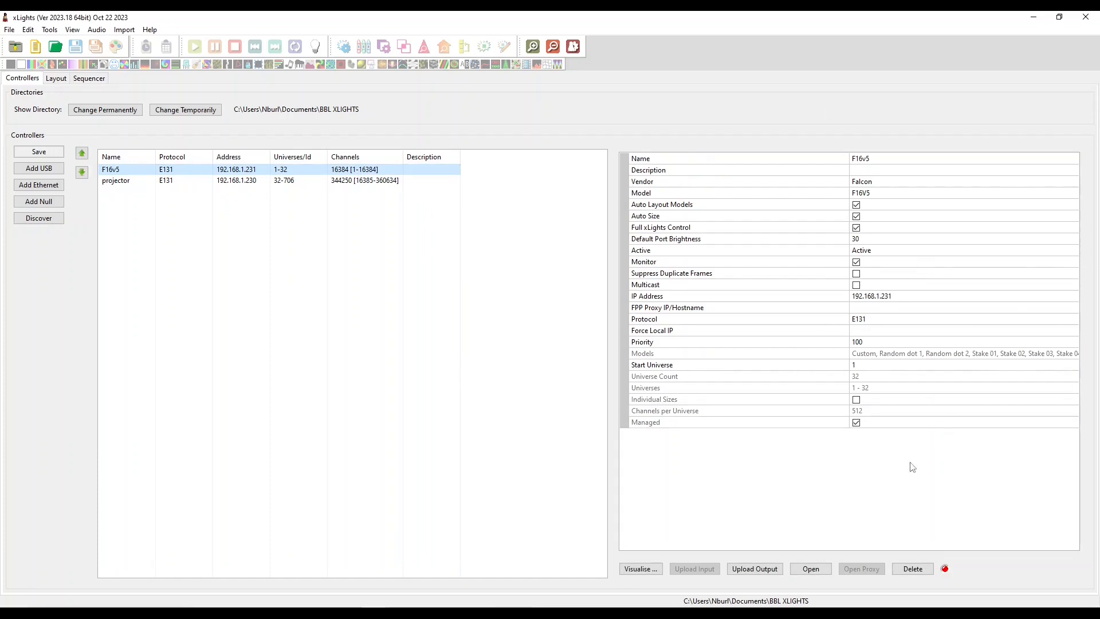
Upload the output configuration to the F16v5 and return to its Pixel Outputs page
click(755, 569)
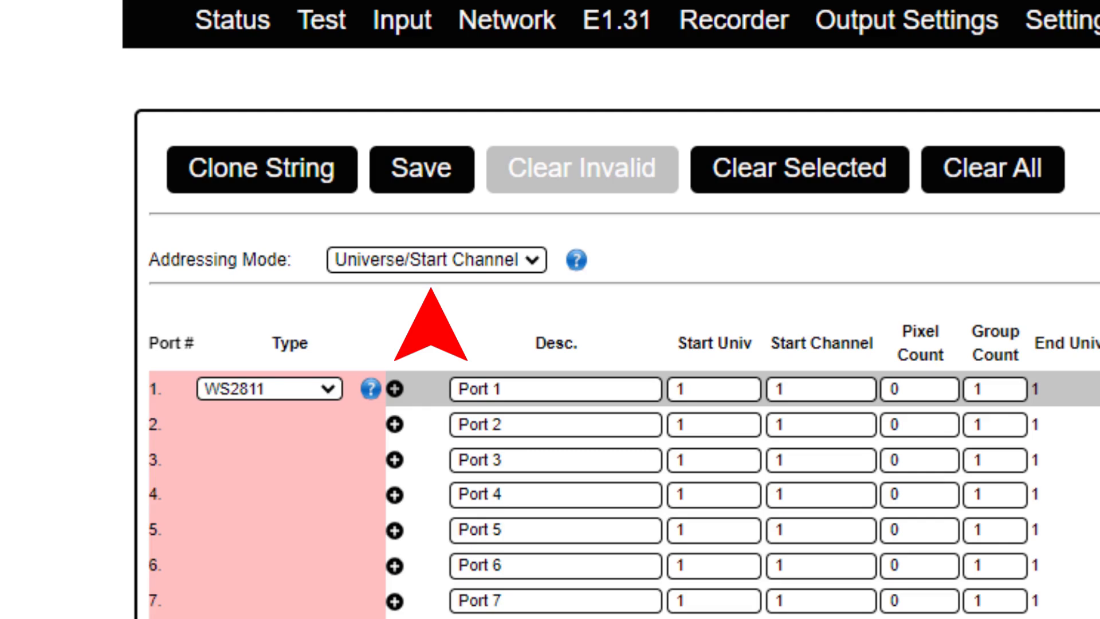
Keep the addressing mode set to Universe/Start Channel
click(437, 260)
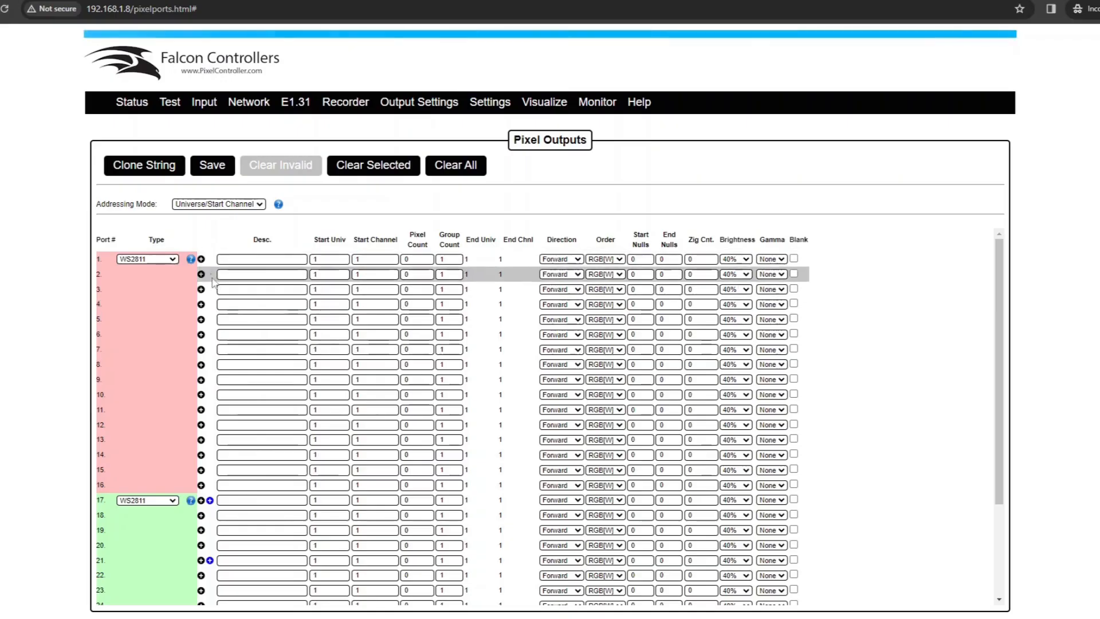
drag(213, 279, 215, 310)
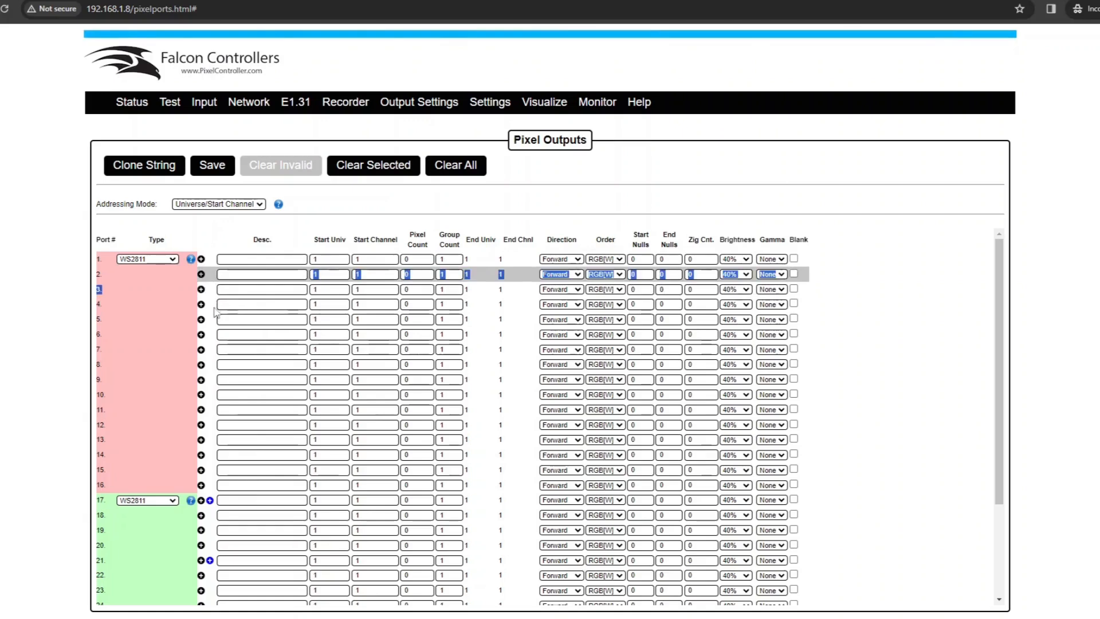
click(215, 316)
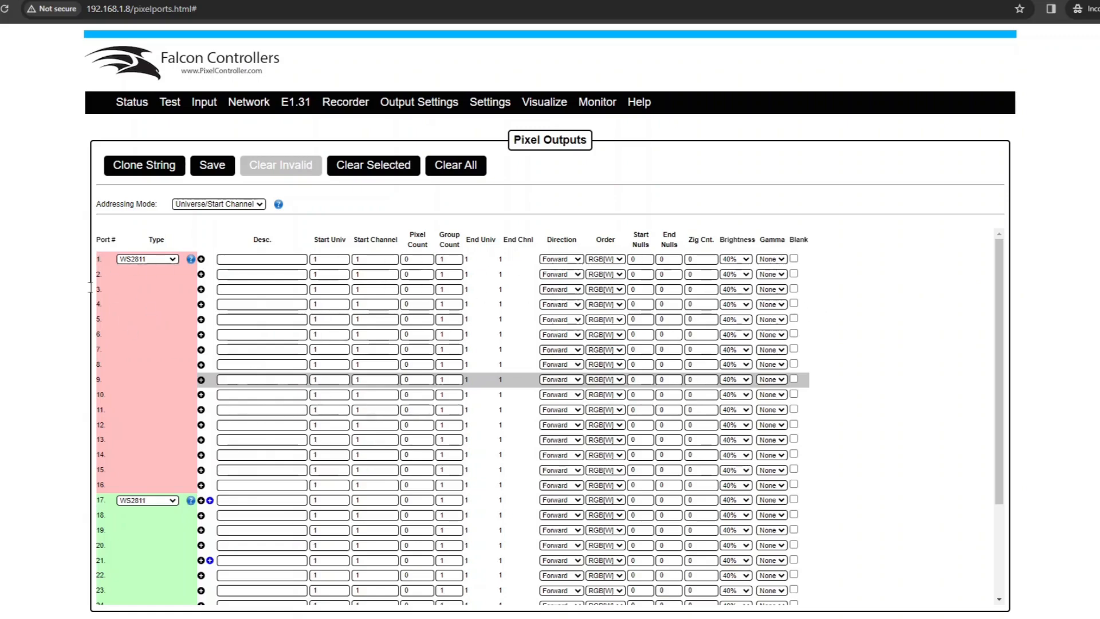
Review the port table and keep port 1's pixel type as WS2811, bringing up the pixel type help
scroll(145, 338, down, 1)
scroll(132, 424, up, 2)
scroll(187, 476, down, 2)
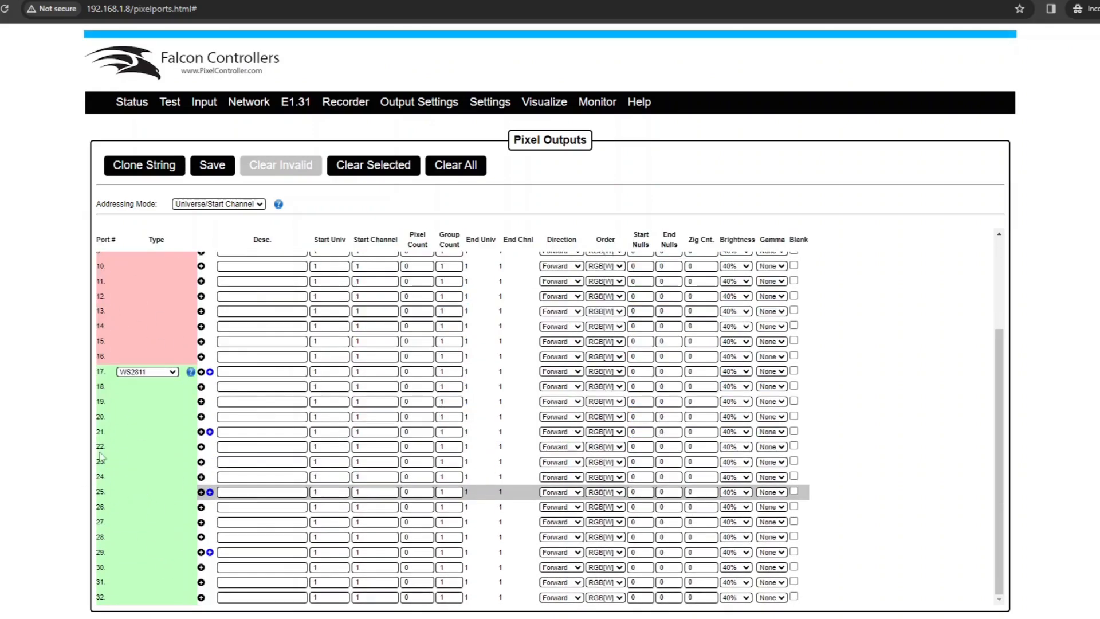
scroll(187, 446, up, 2)
scroll(188, 446, up, 1)
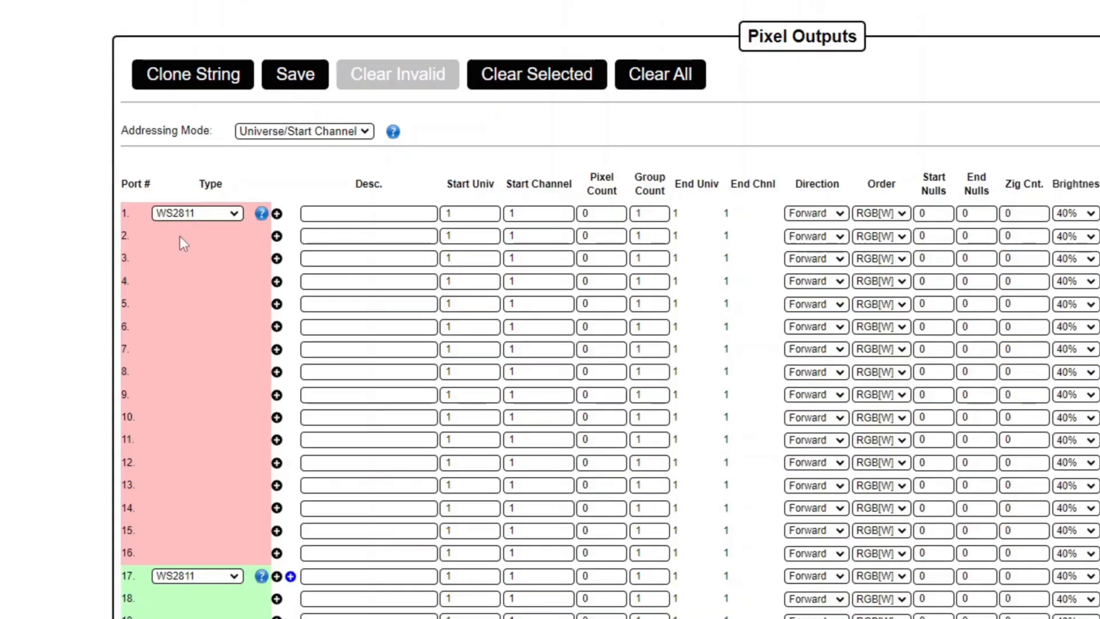
click(126, 246)
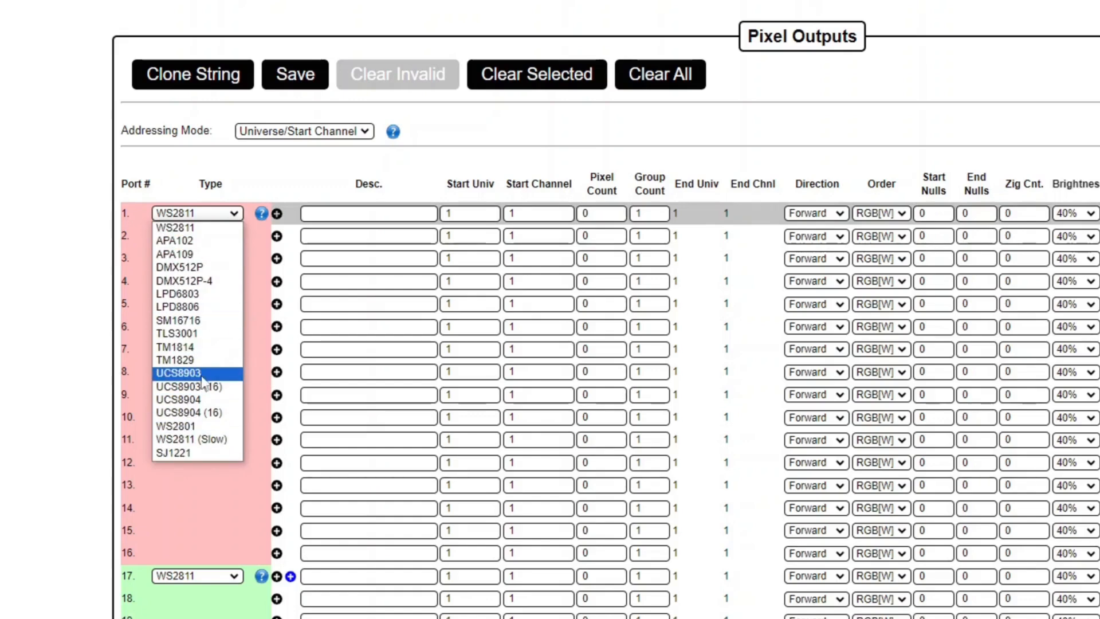
click(261, 213)
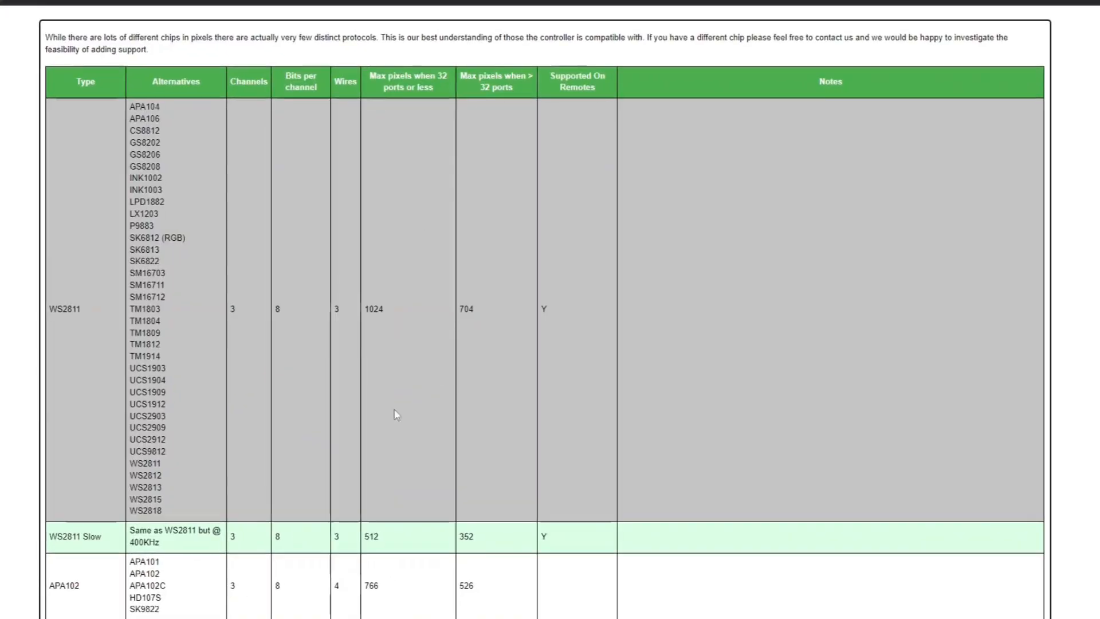
scroll(692, 254, down, 15)
scroll(368, 356, up, 12)
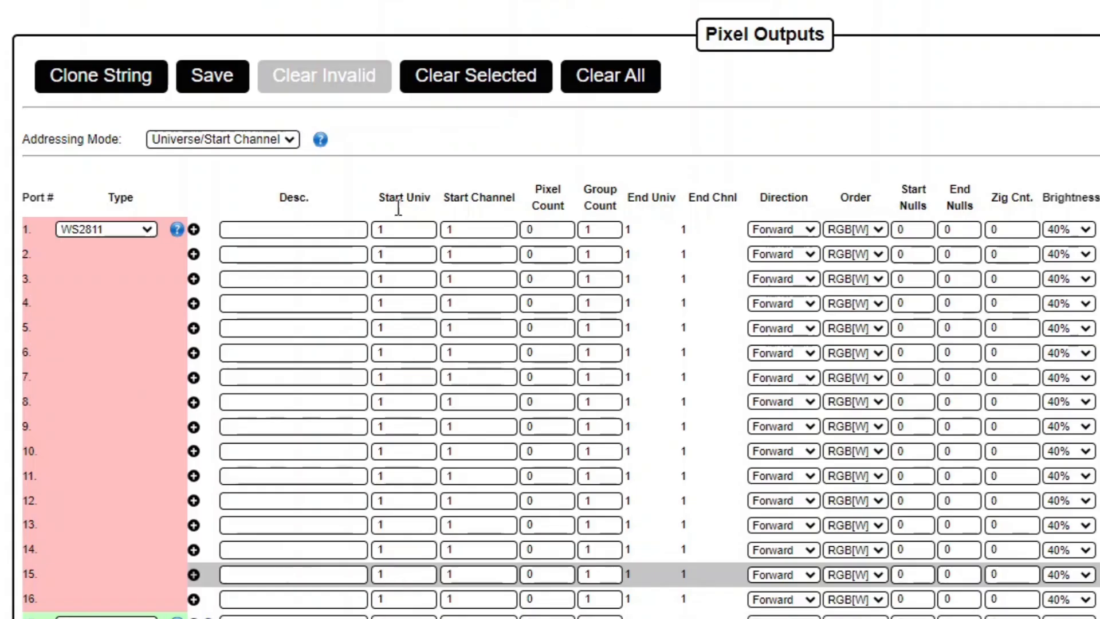
Label port 1 'arches', then select its start universe and start channel values
click(275, 230)
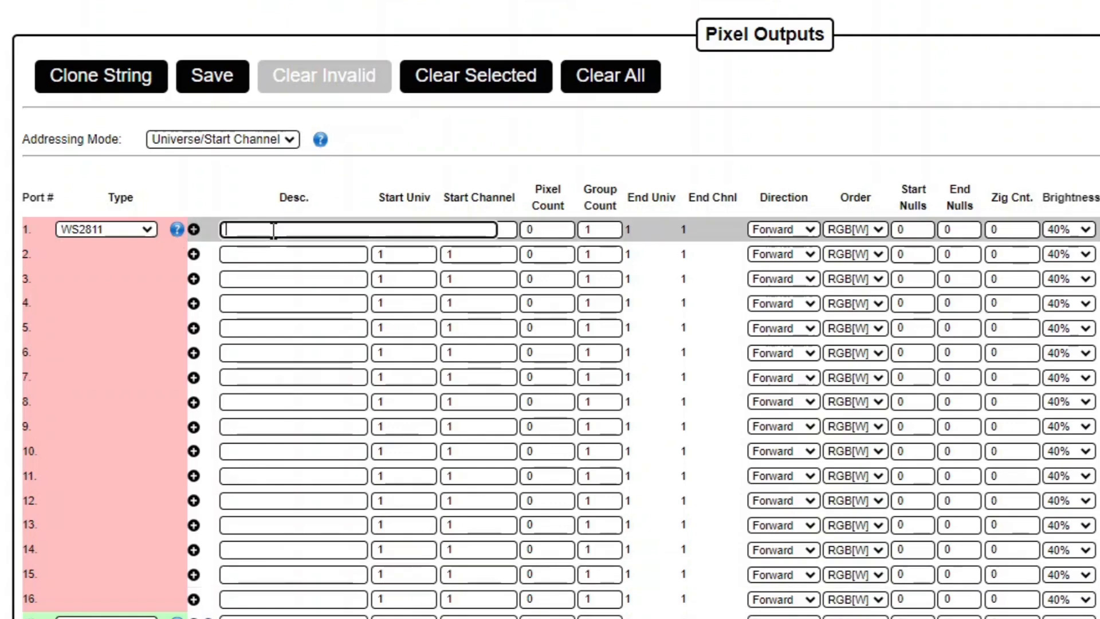
text(arches)
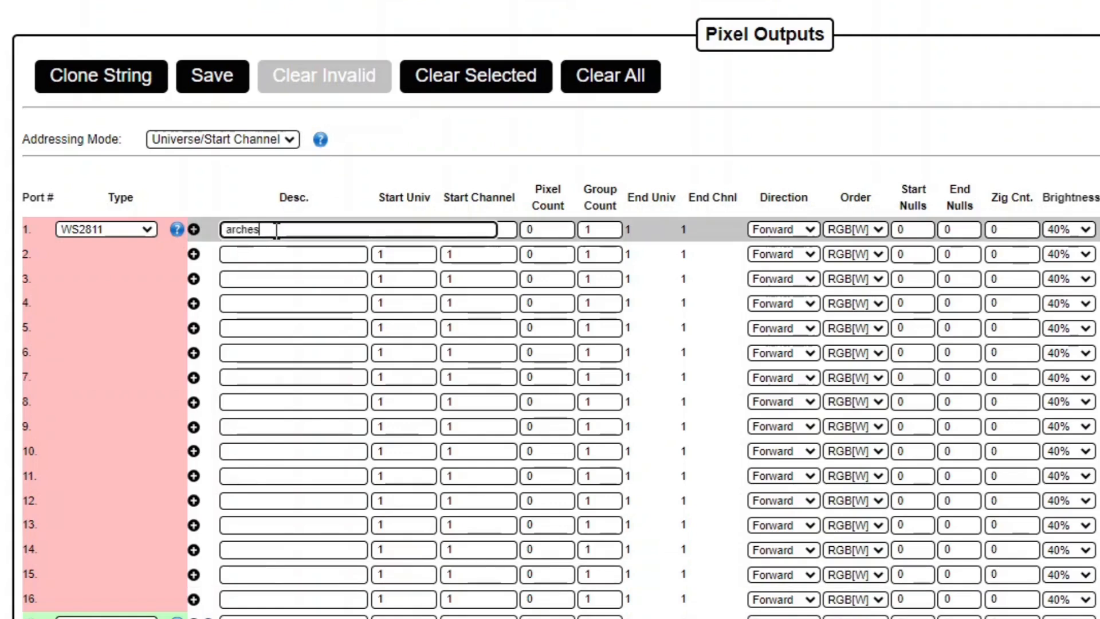
click(238, 204)
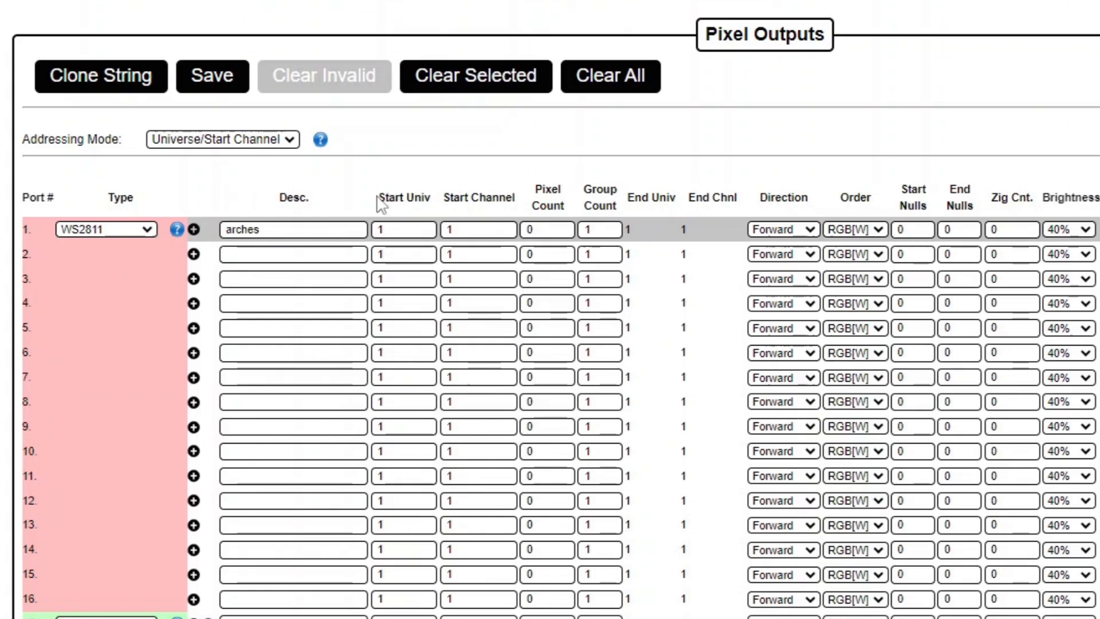
click(396, 229)
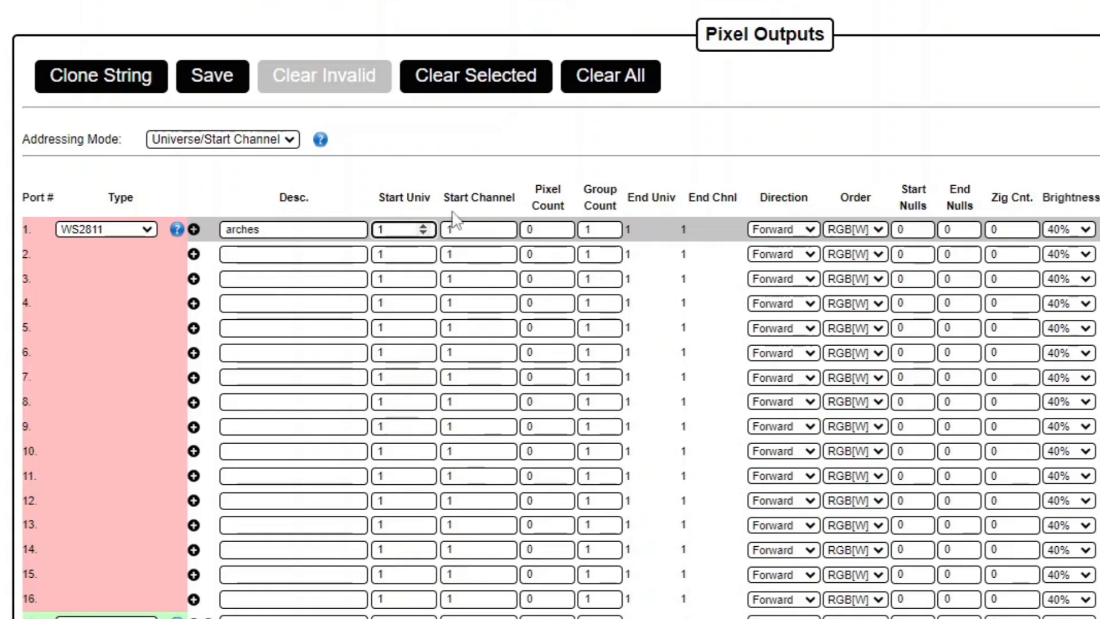
double_click(462, 230)
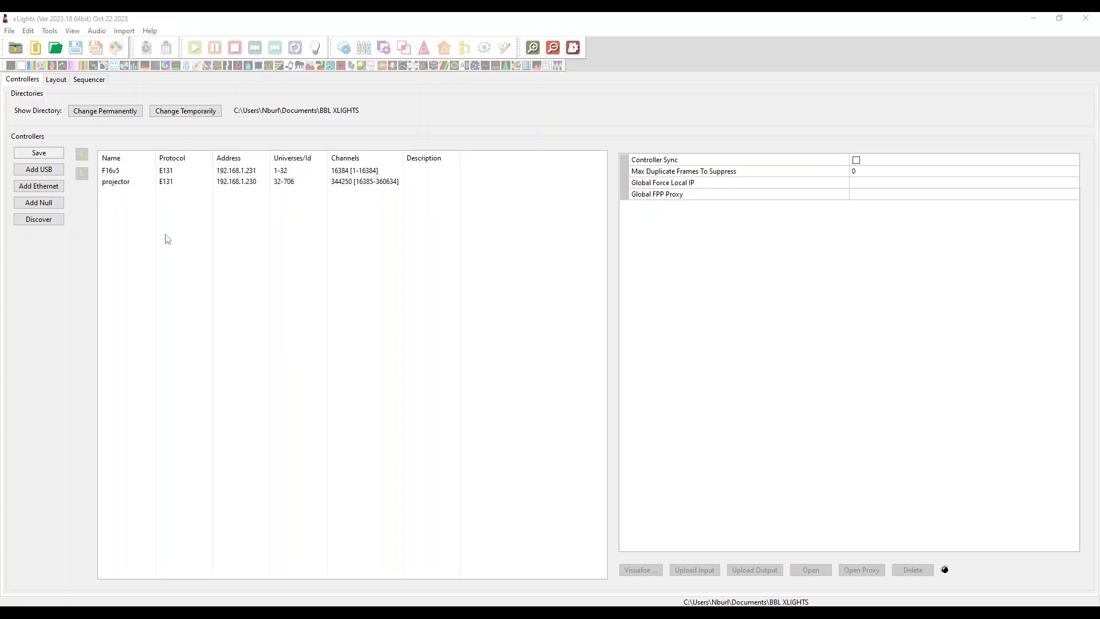
Select the arches 2 model in the xLights Layout to view its properties
click(51, 80)
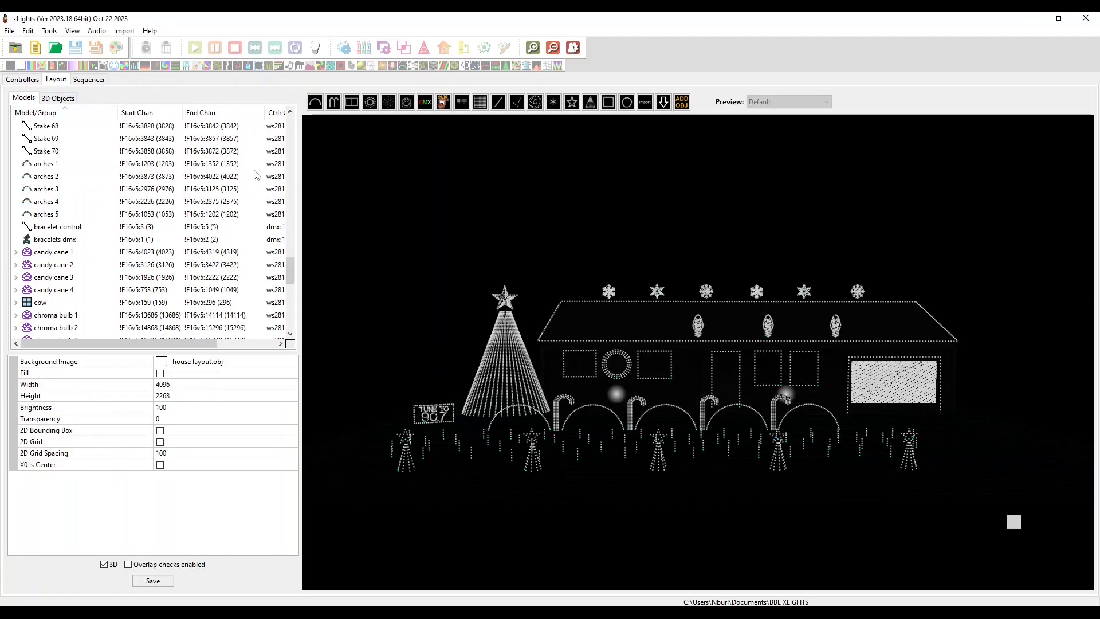
click(256, 176)
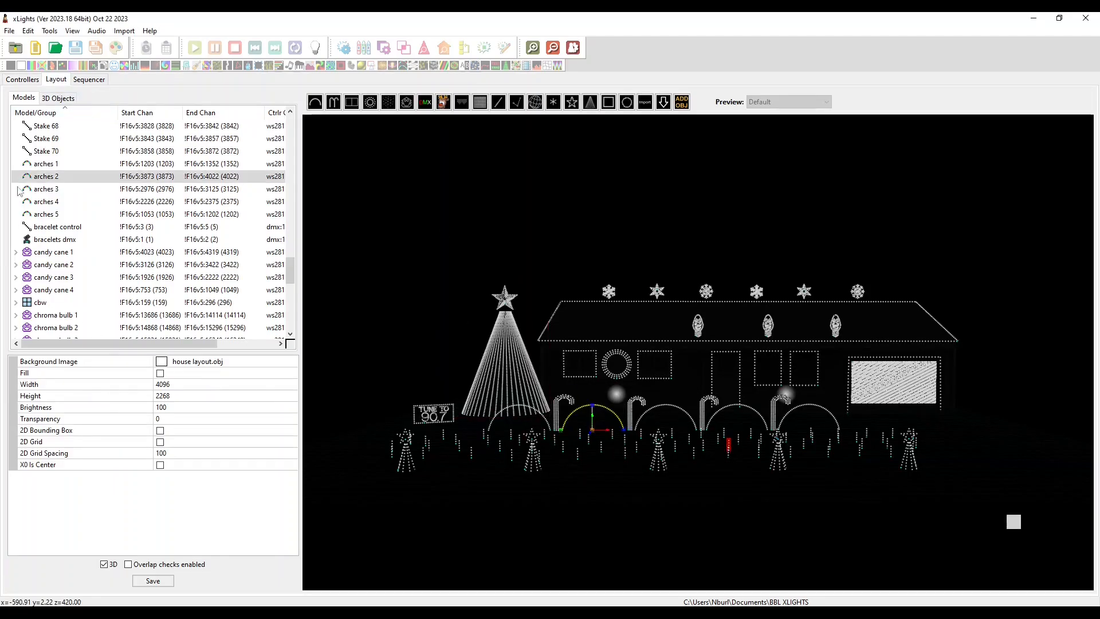
click(59, 178)
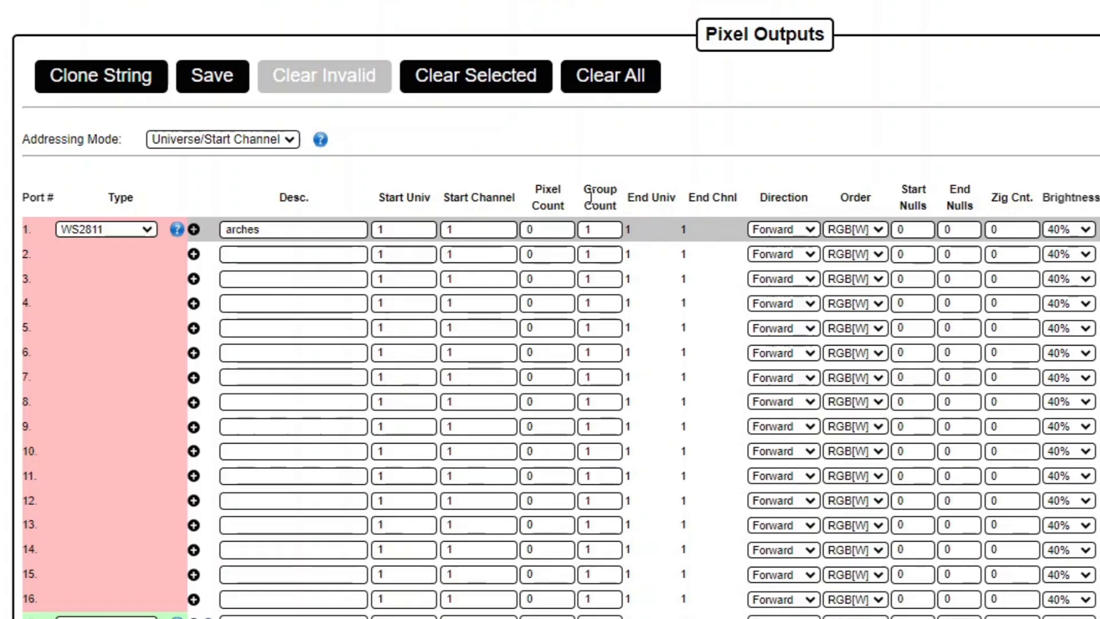
Set port 1's pixel count to 100
double_click(548, 229)
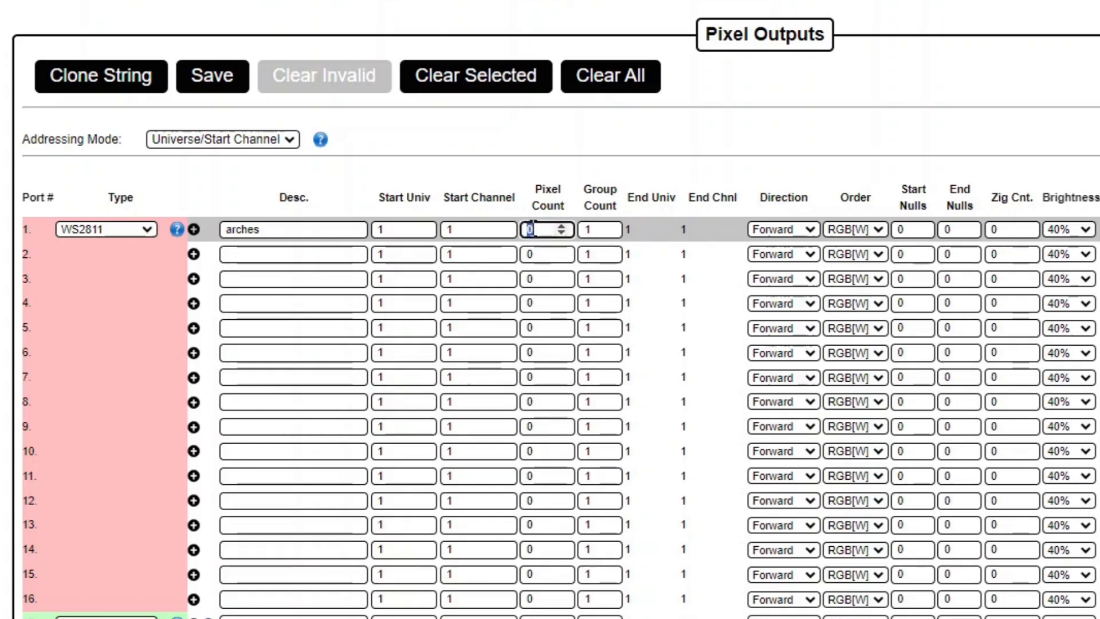
text(100)
click(547, 182)
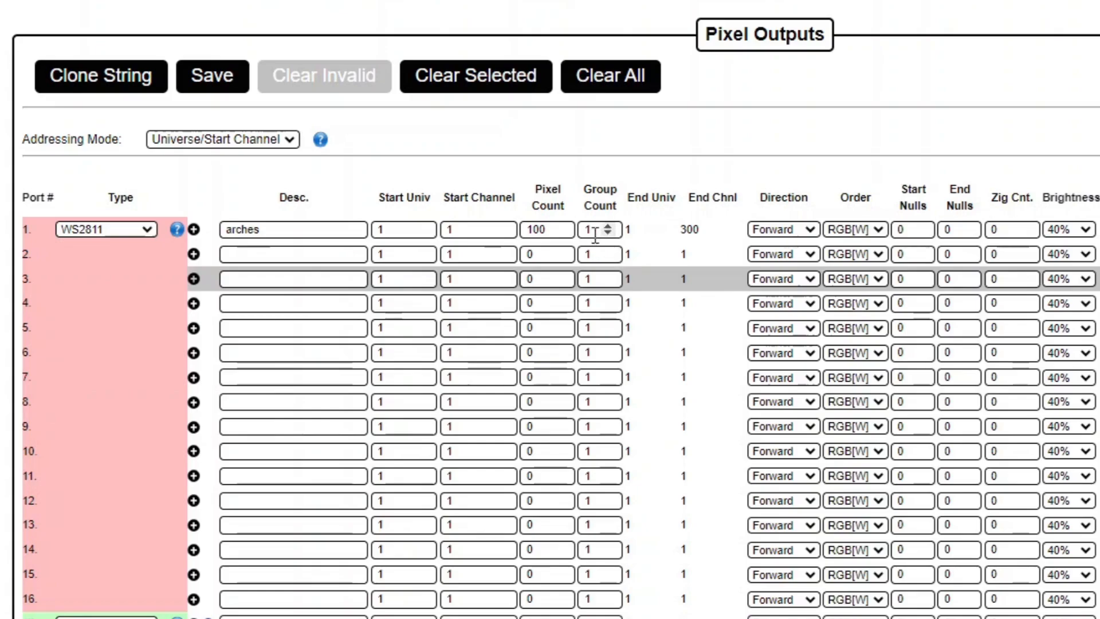
Try port 1 group counts of 10 and 12, then revert the group count to 1
click(607, 227)
text(0)
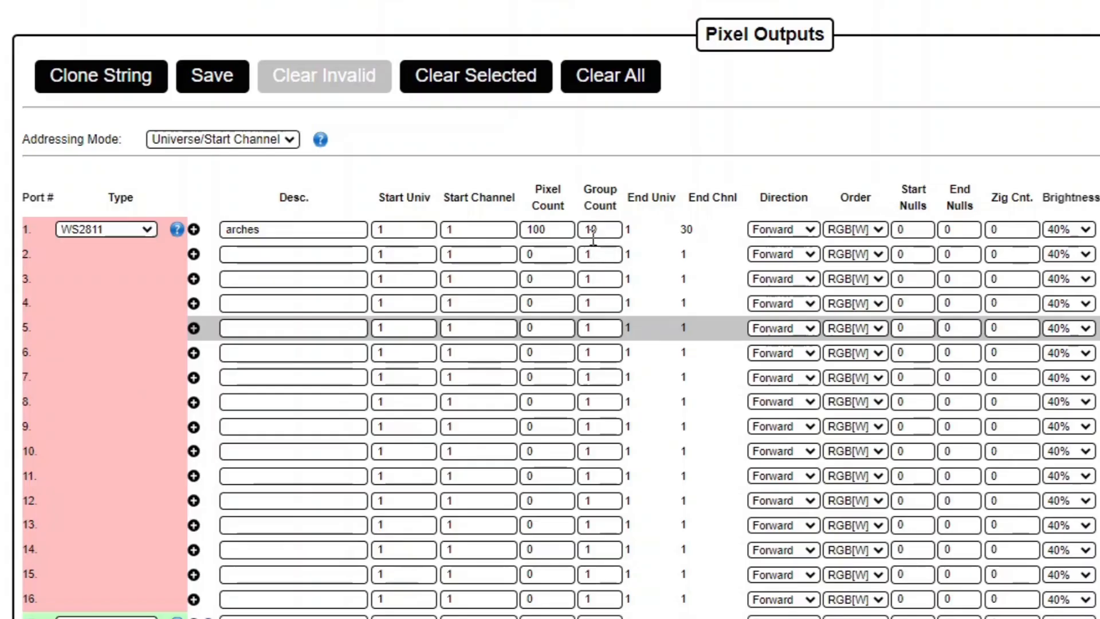
click(604, 228)
key(BackSpace)
text(2)
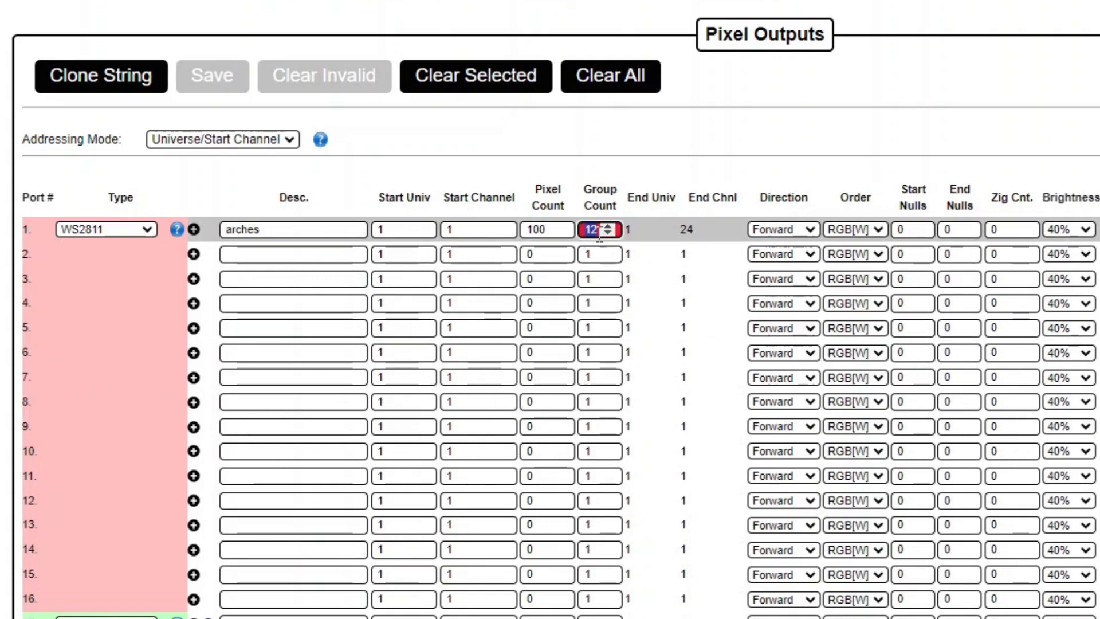
key(BackSpace)
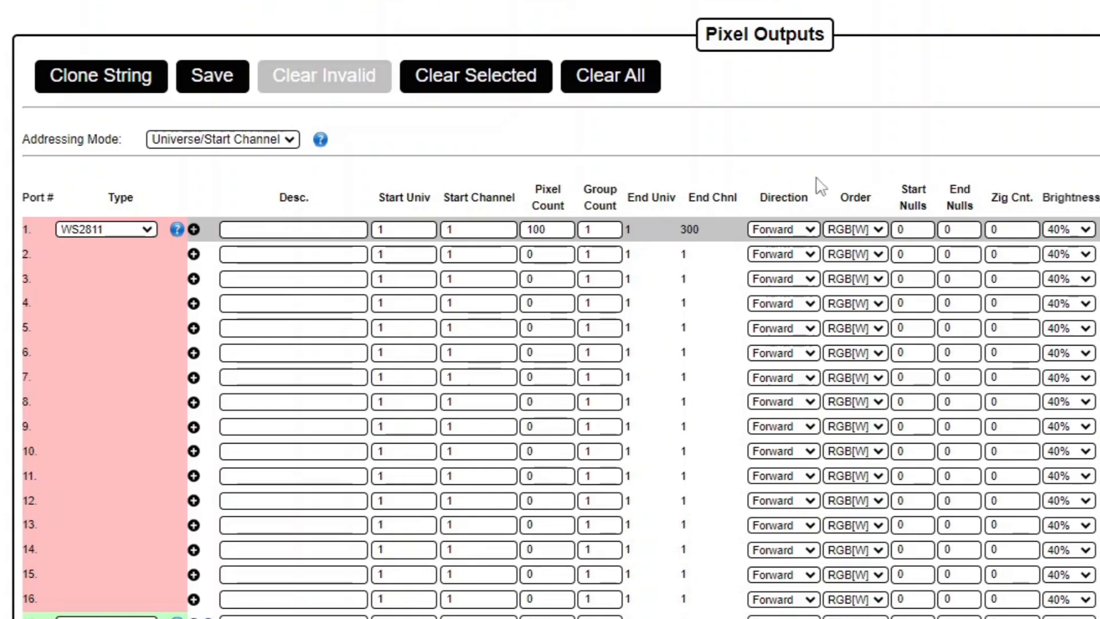
click(803, 230)
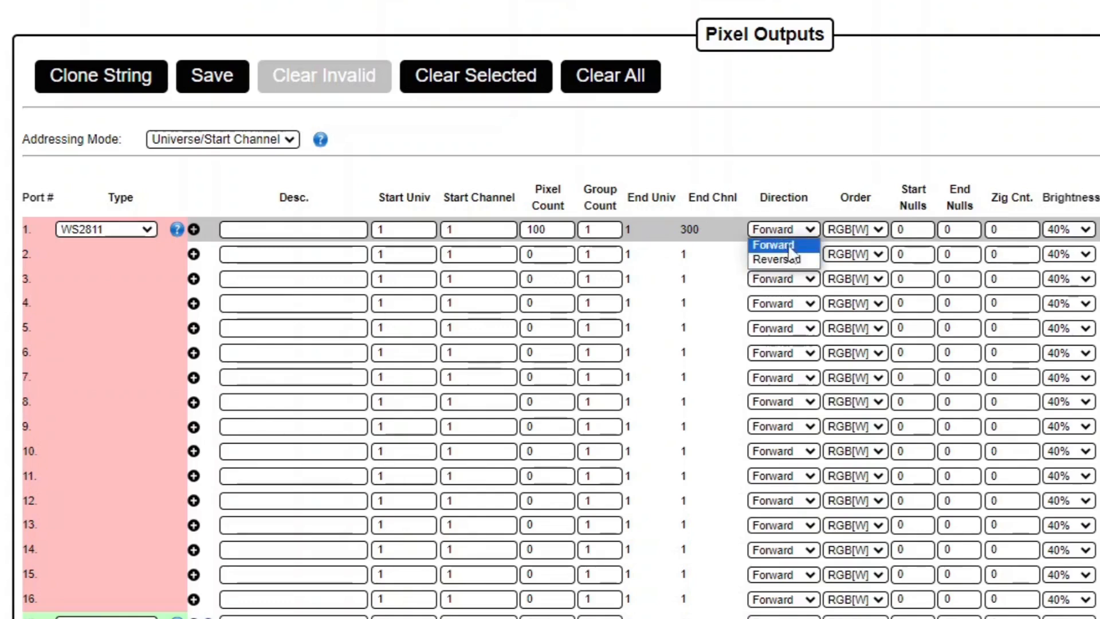
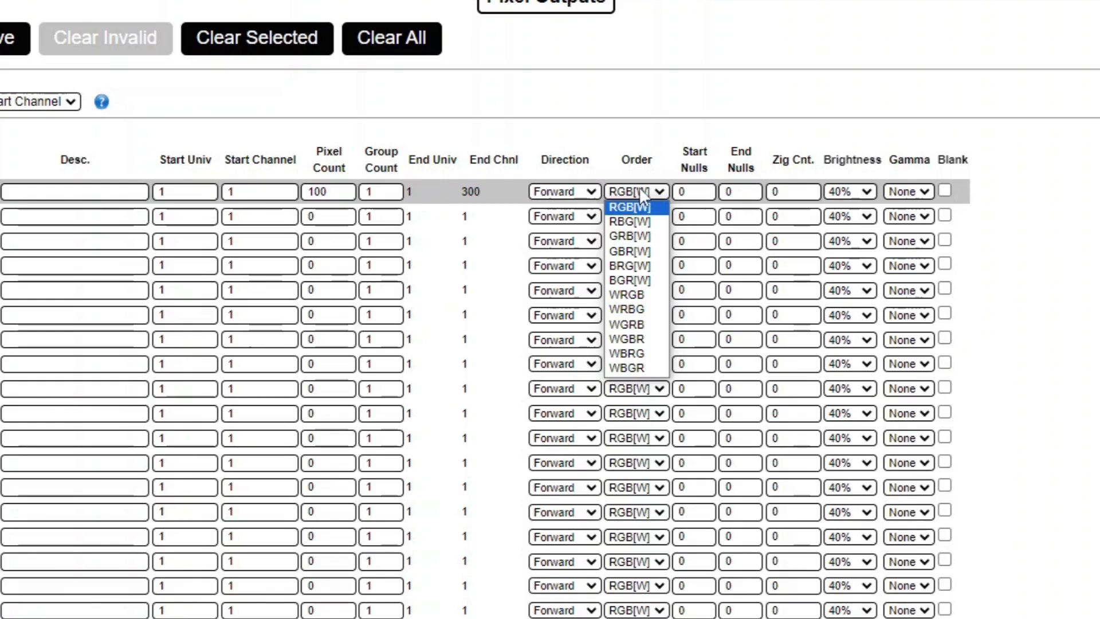
Keep port 1's colour order at RGB[W] with its 100 pixels
click(640, 189)
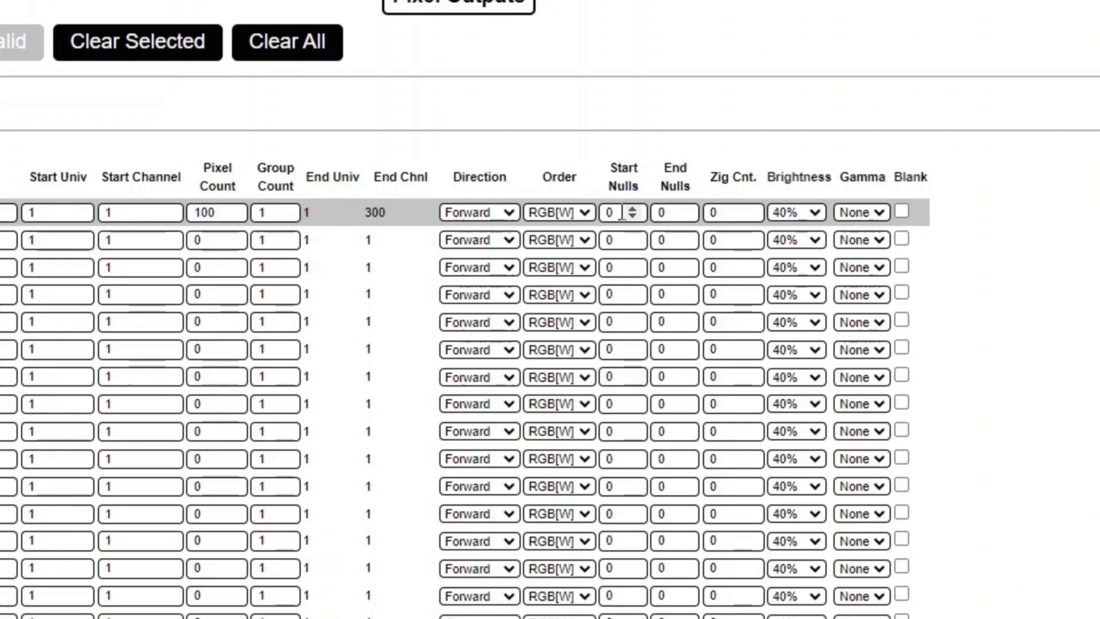
Set port 1's Start Nulls to 2 and its Zig Count to 4
click(631, 213)
key(BackSpace)
text(2)
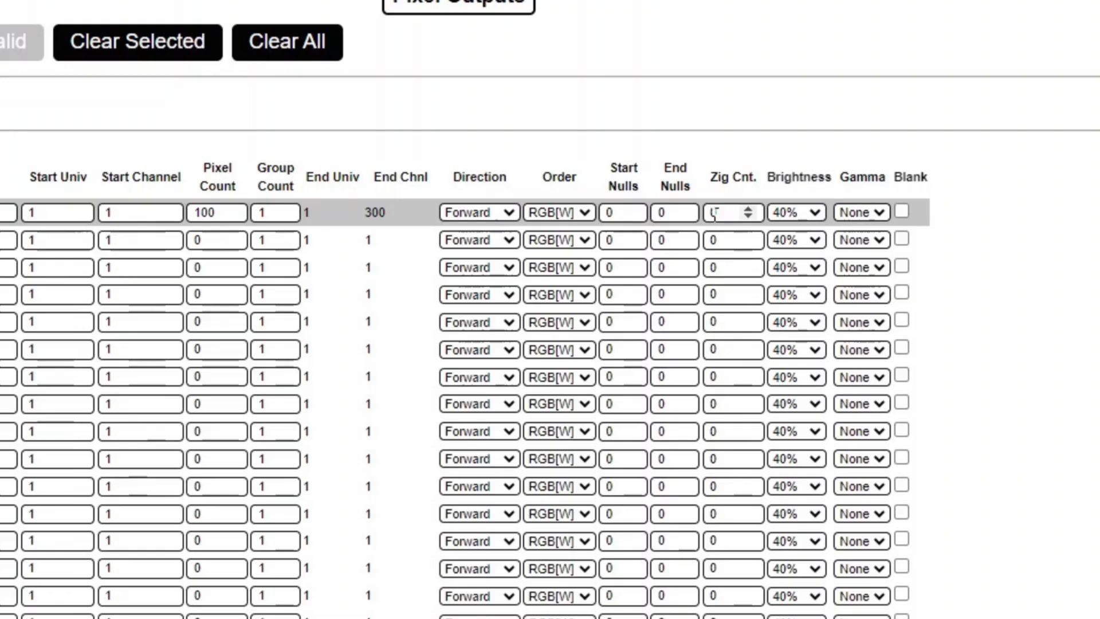
double_click(723, 213)
key(BackSpace)
text(4)
click(1038, 395)
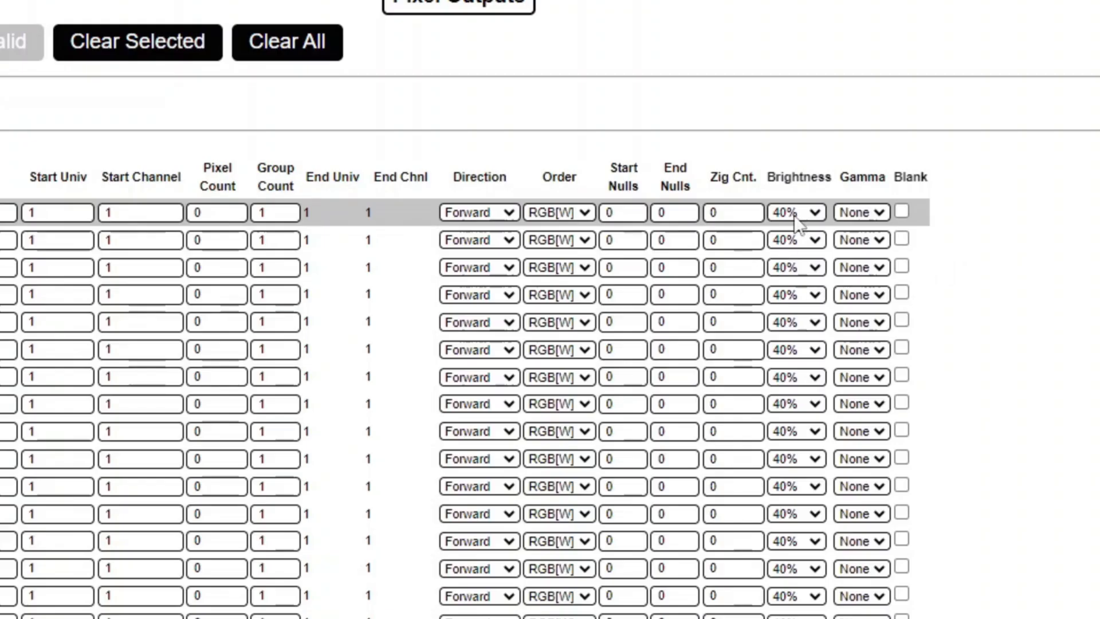
Choose 30% in port 1's Brightness list and keep its Gamma on None
click(809, 213)
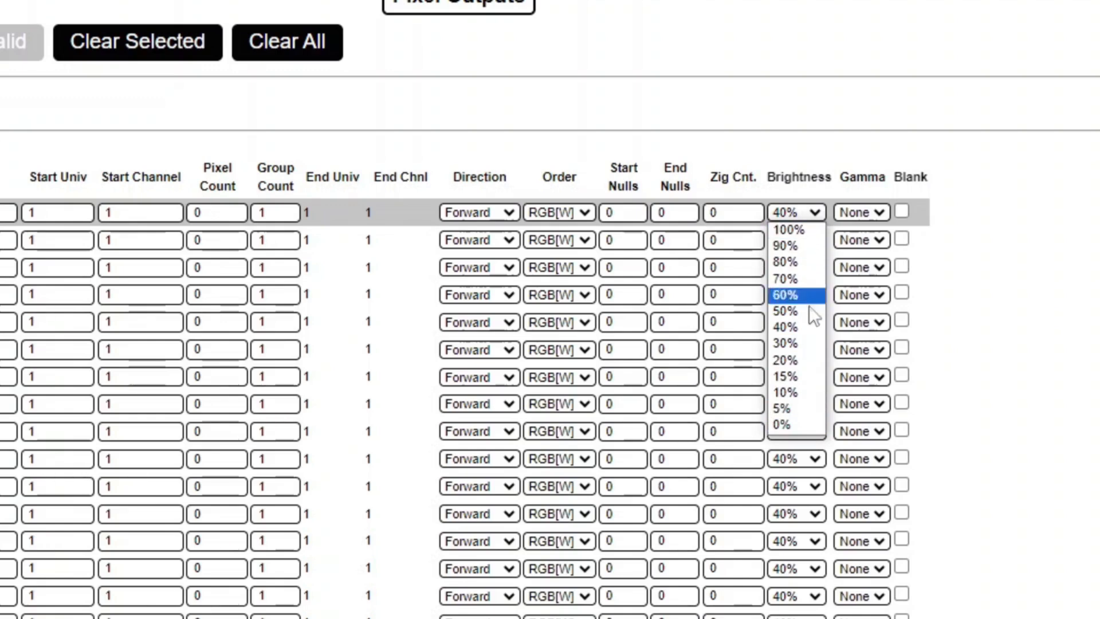
click(786, 346)
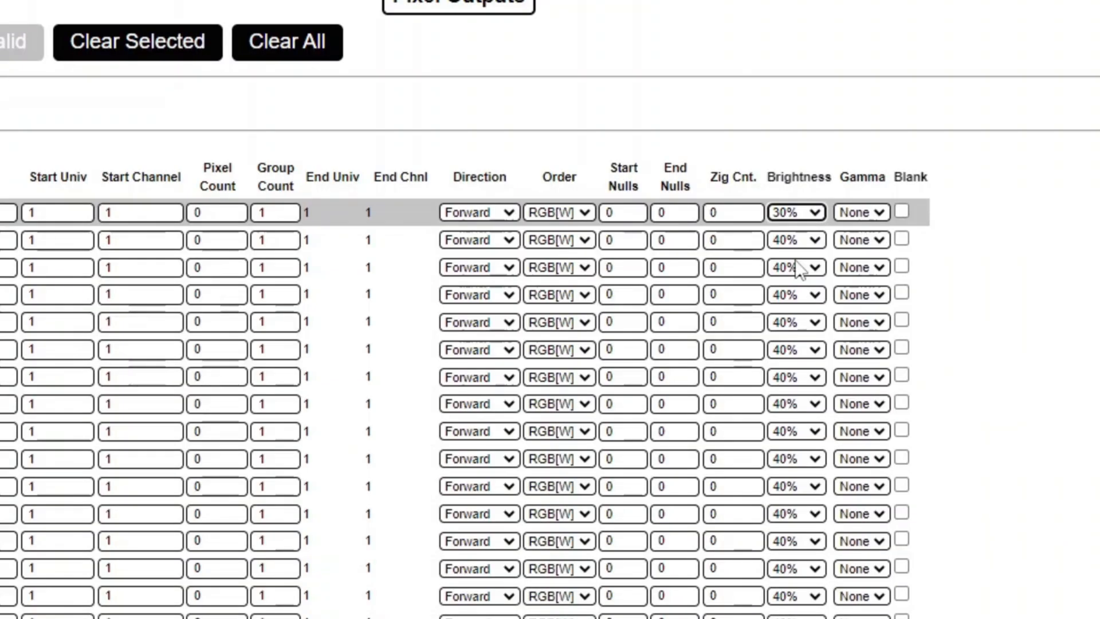
click(863, 212)
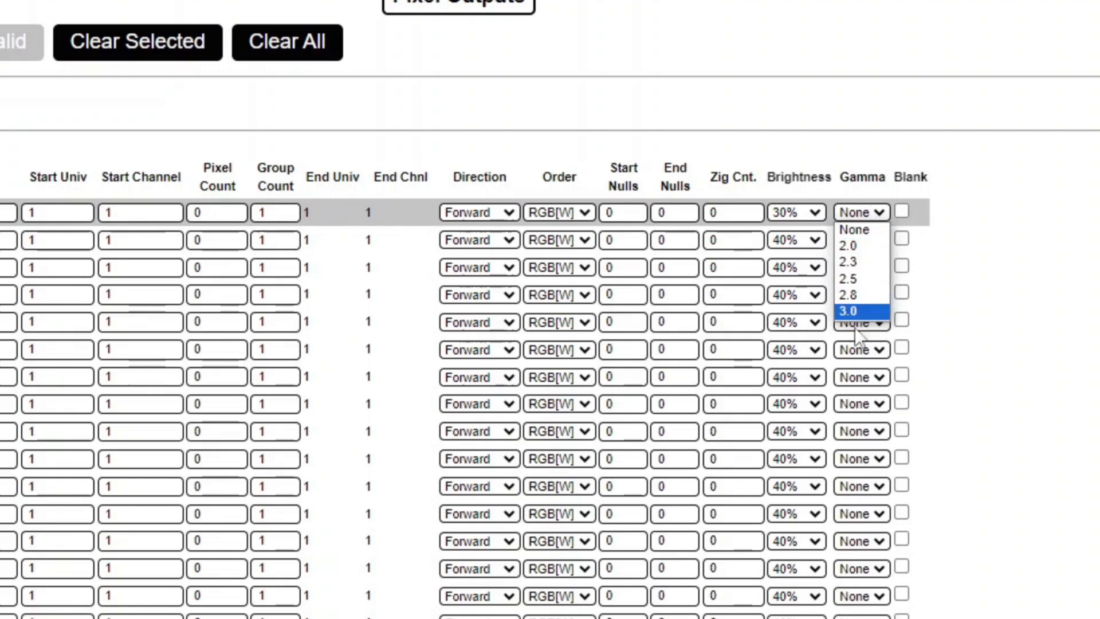
click(862, 229)
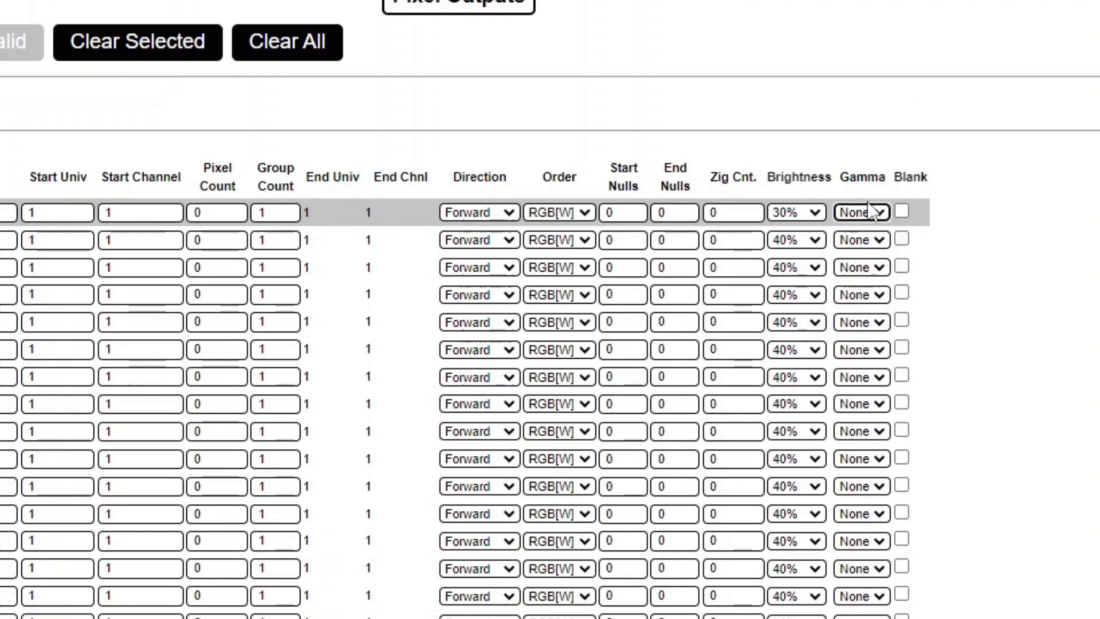
click(872, 210)
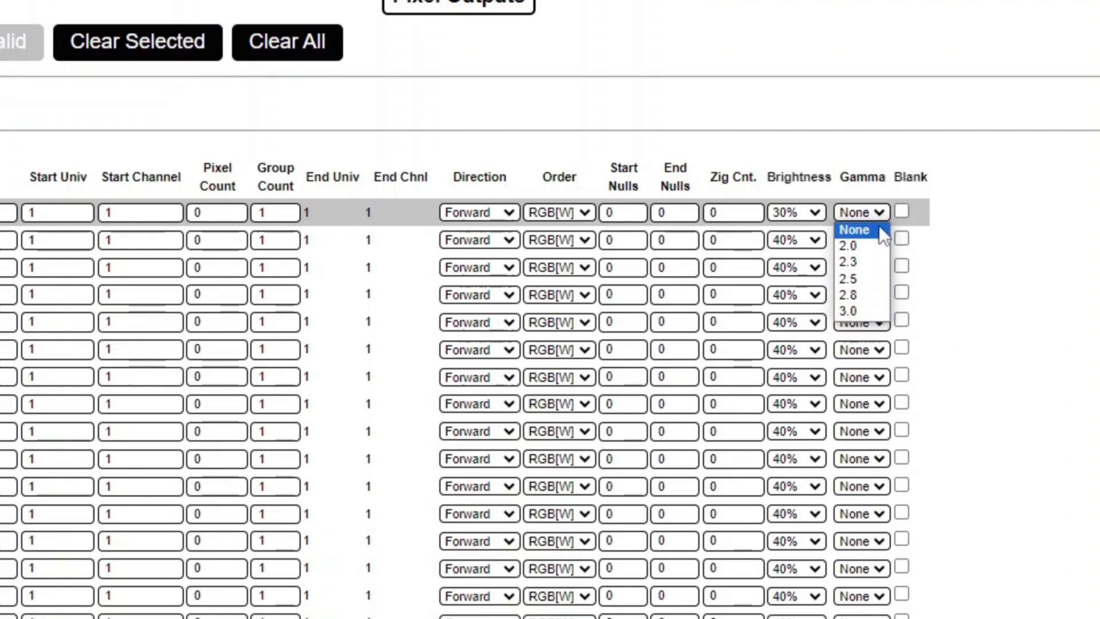
click(879, 228)
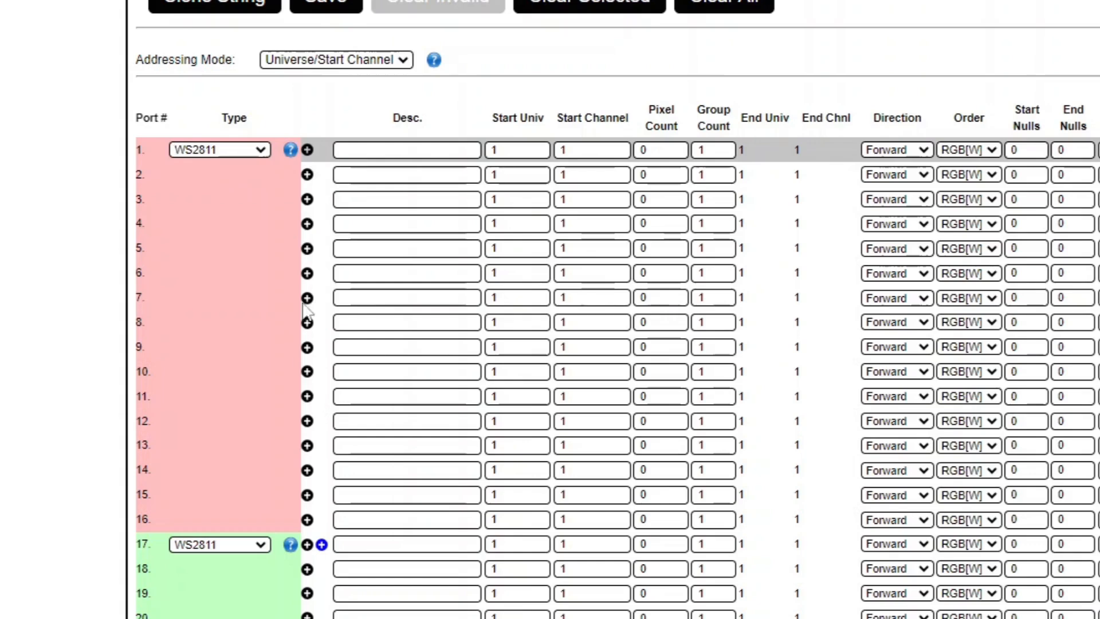
Split port 1 into two 50-pixel sub-strings at 70% and 30% brightness, the second starting at channel 151
click(307, 149)
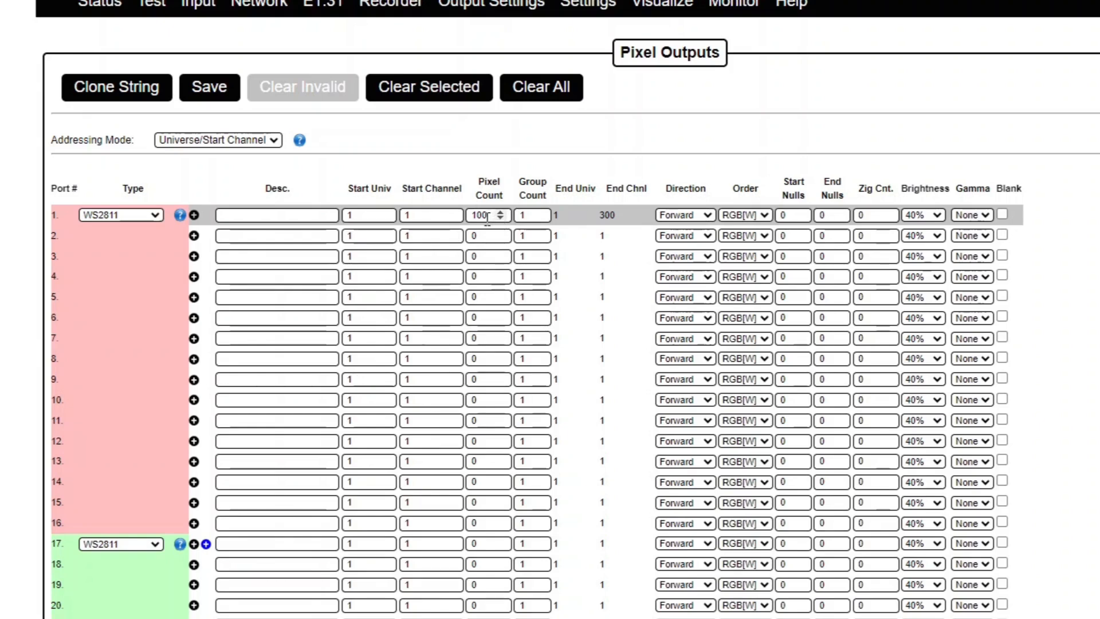
click(194, 215)
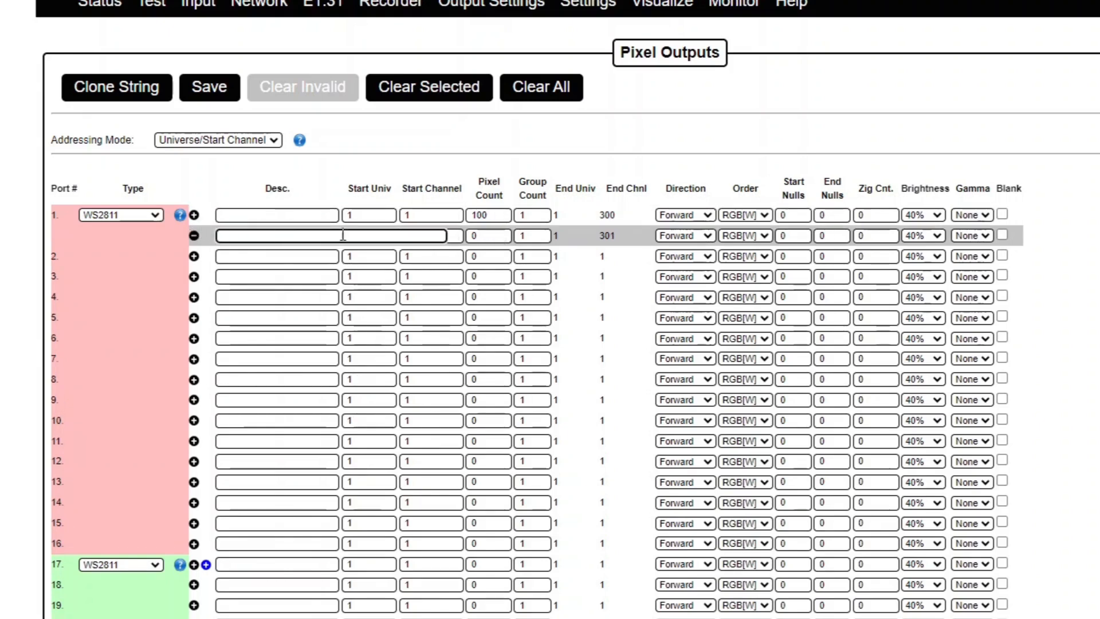
double_click(484, 215)
text(50)
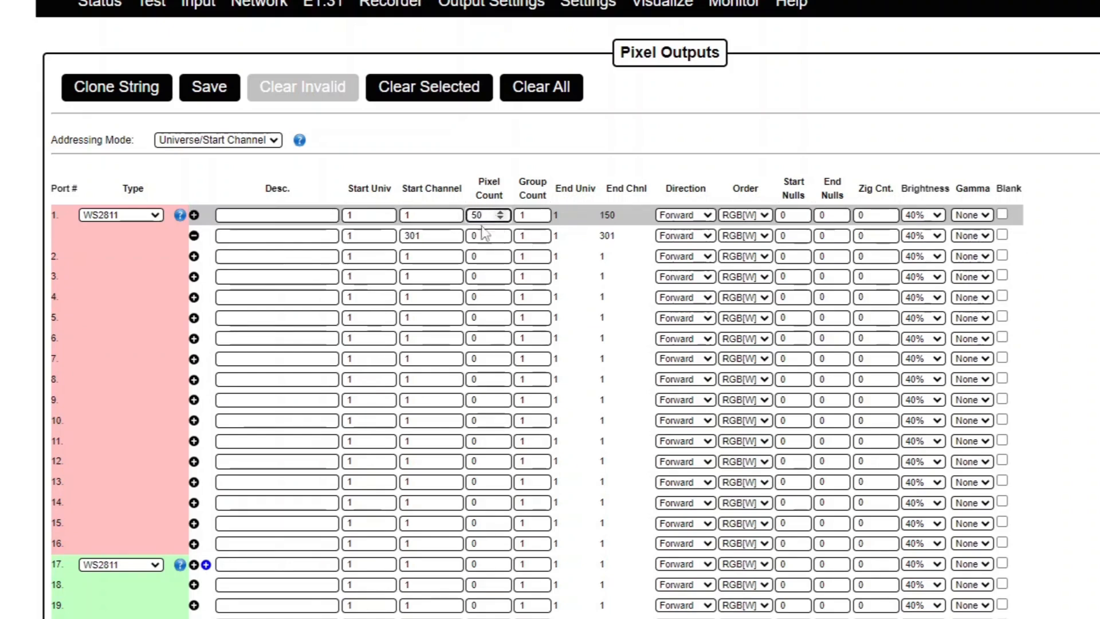
click(923, 216)
click(928, 266)
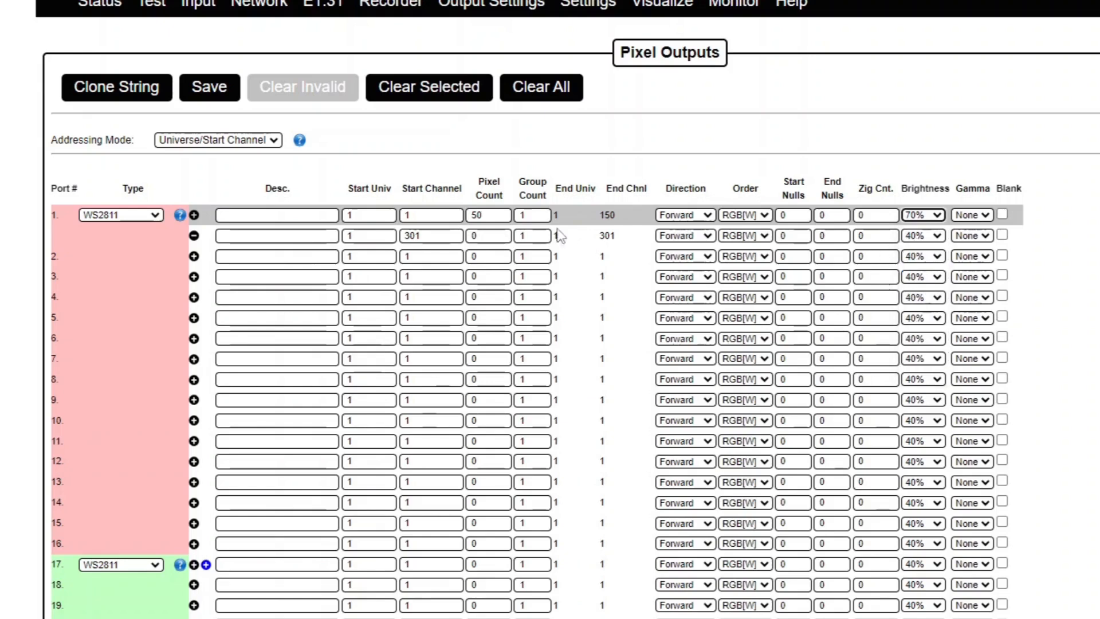
click(484, 236)
text(50)
click(917, 238)
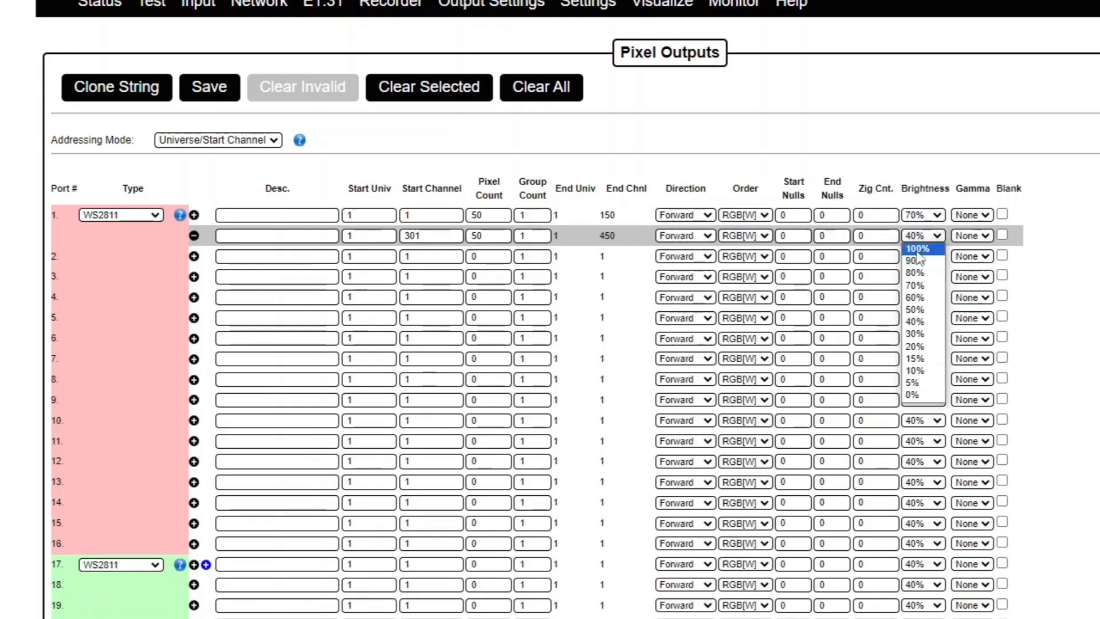
click(911, 336)
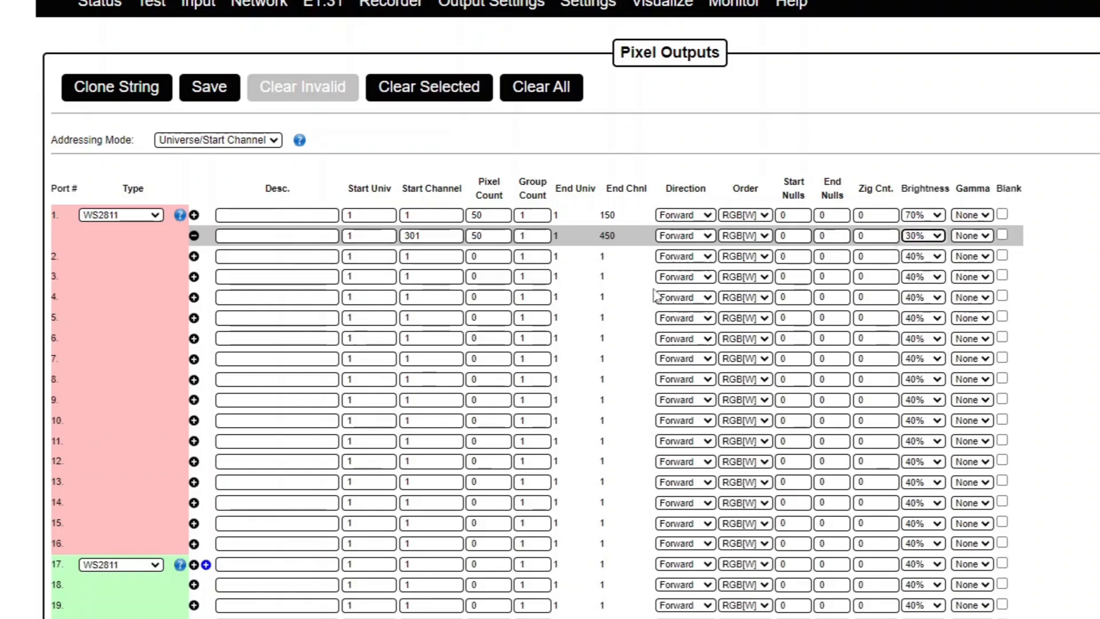
double_click(434, 236)
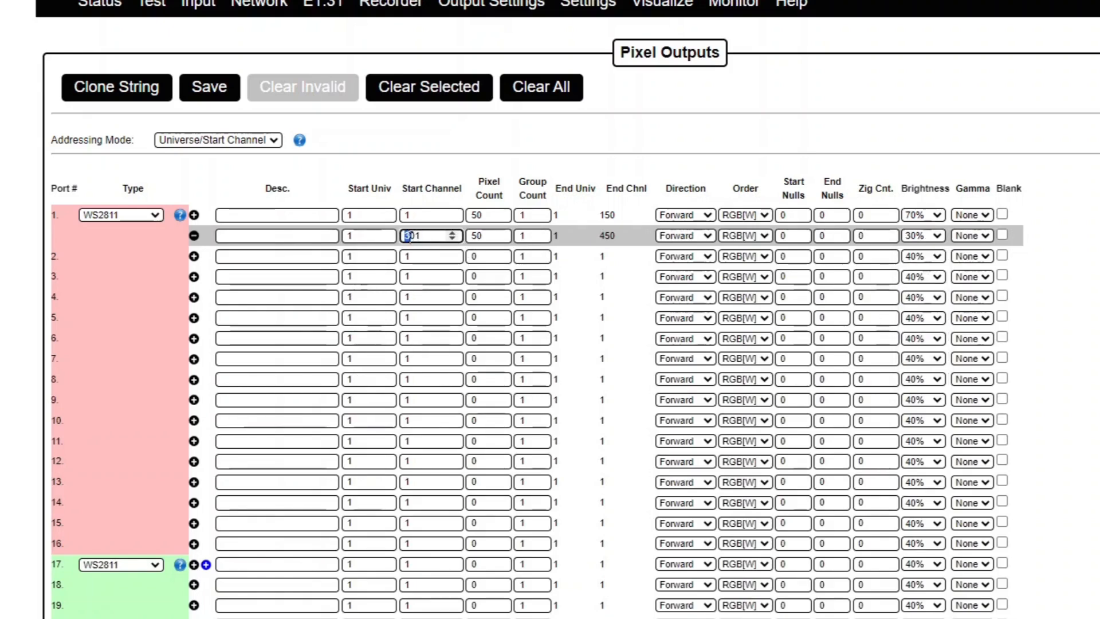
text(151)
Add three more sub-string rows under port 1, then remove all the sub-rows again
click(194, 215)
click(194, 215)
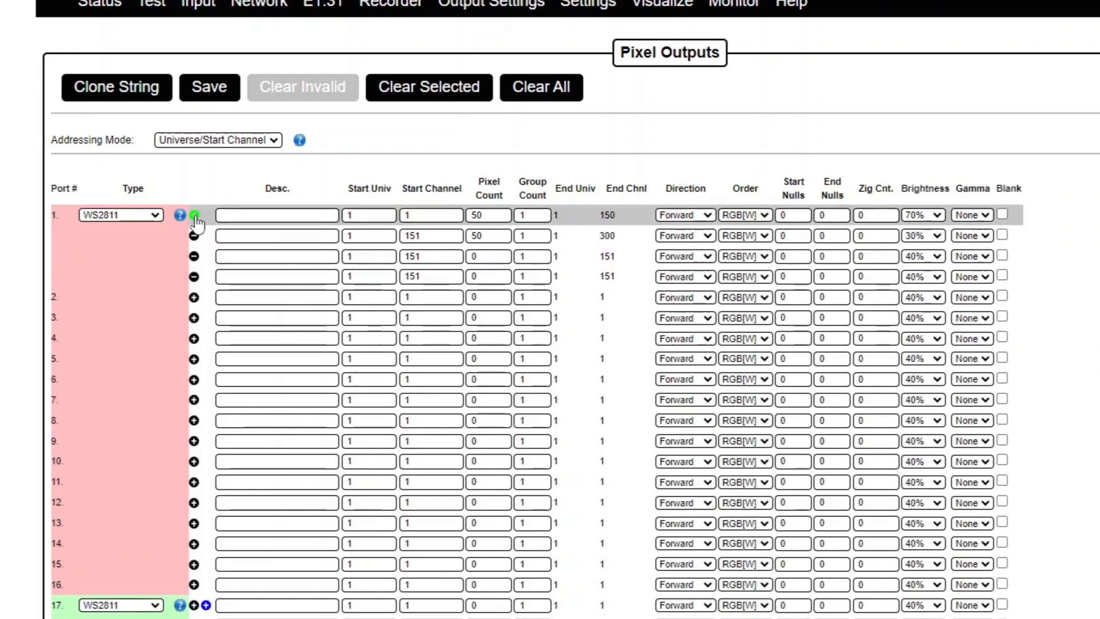
click(195, 216)
click(194, 298)
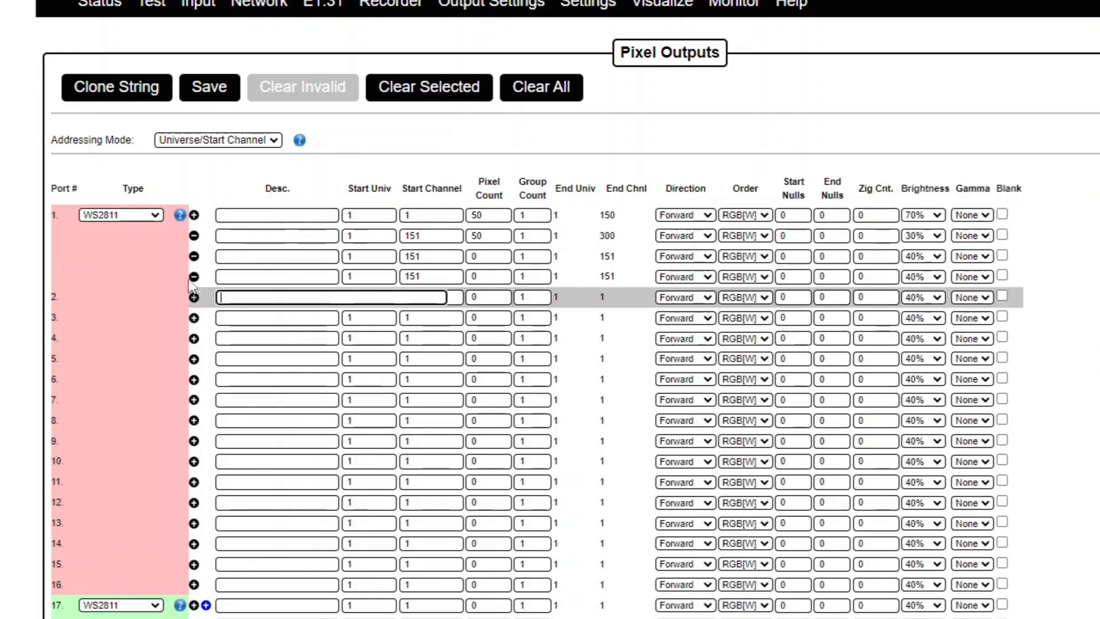
click(195, 277)
click(194, 256)
click(195, 235)
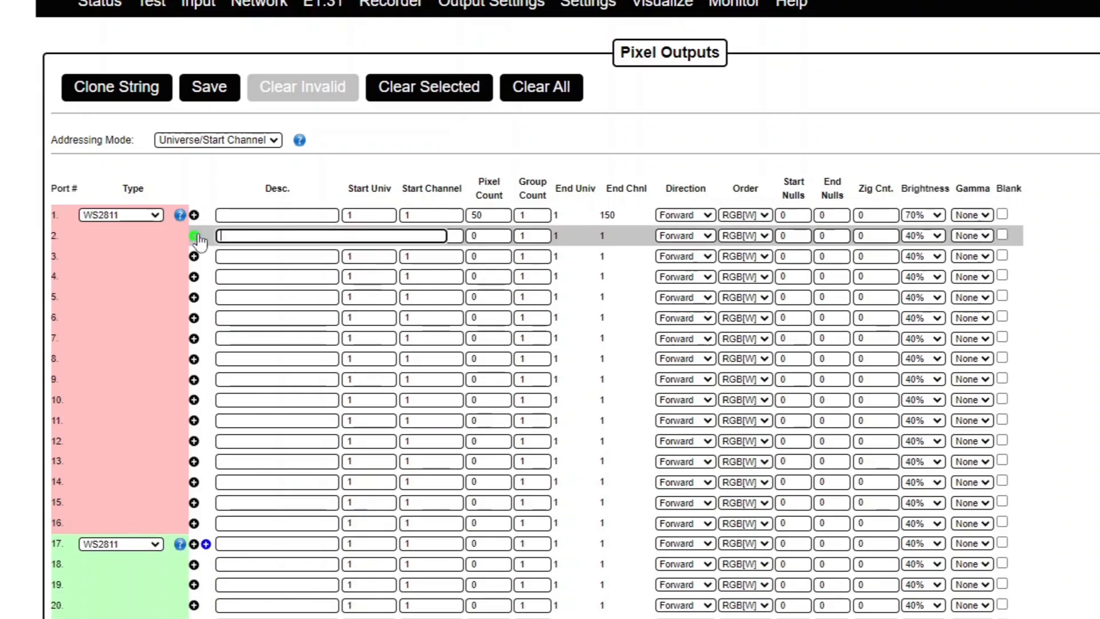
Turn port 17 into smart receiver row 17a, then remove it to restore ports 17–20
scroll(228, 348, down, 5)
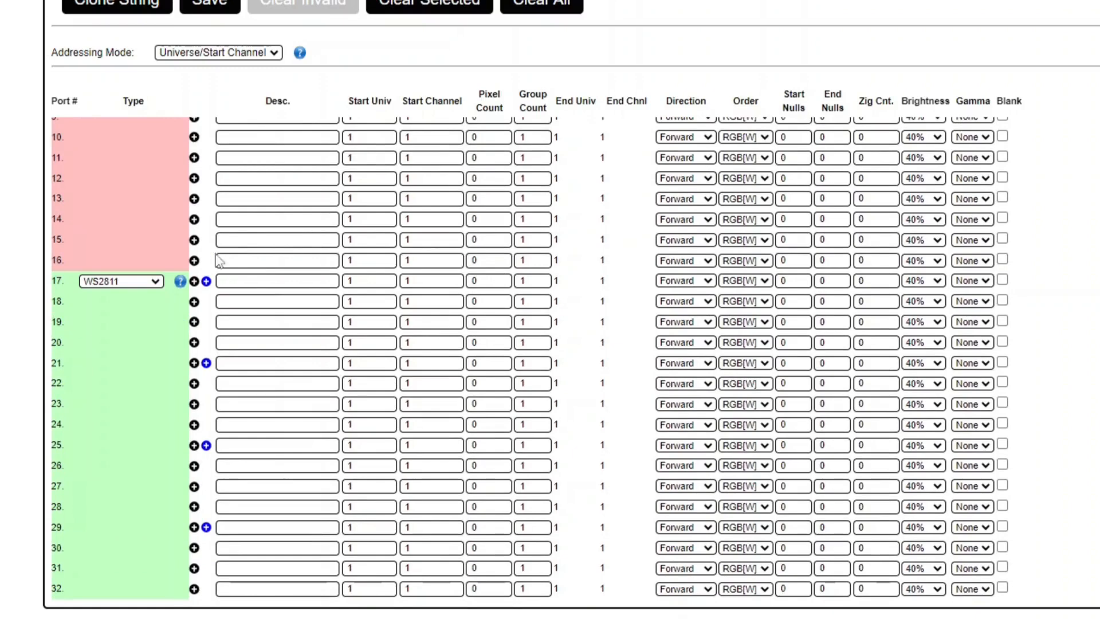
click(206, 281)
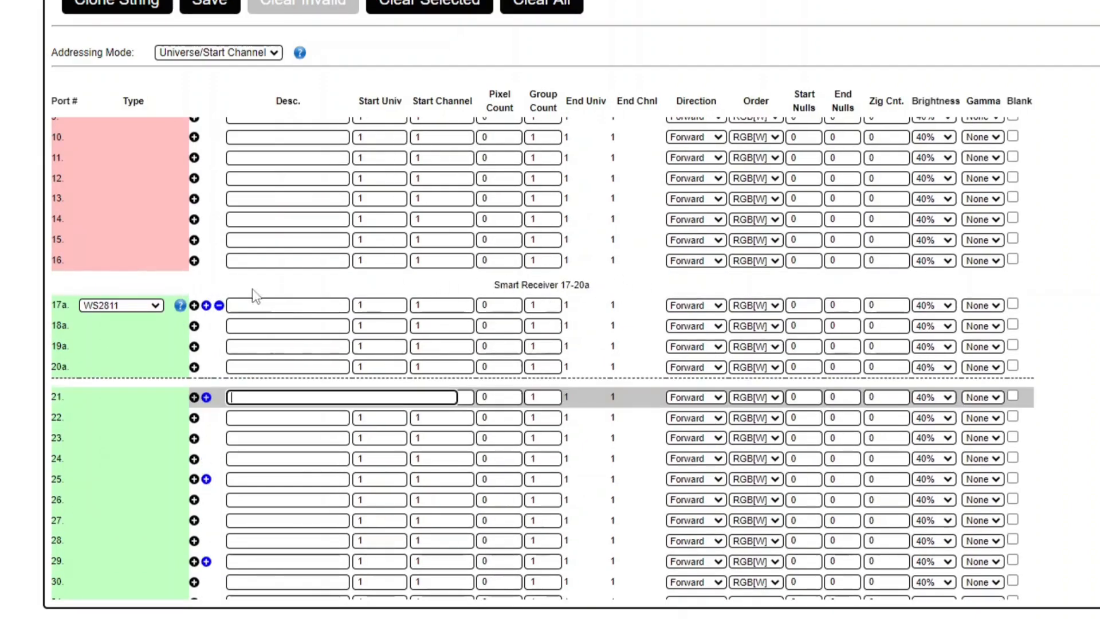
click(219, 307)
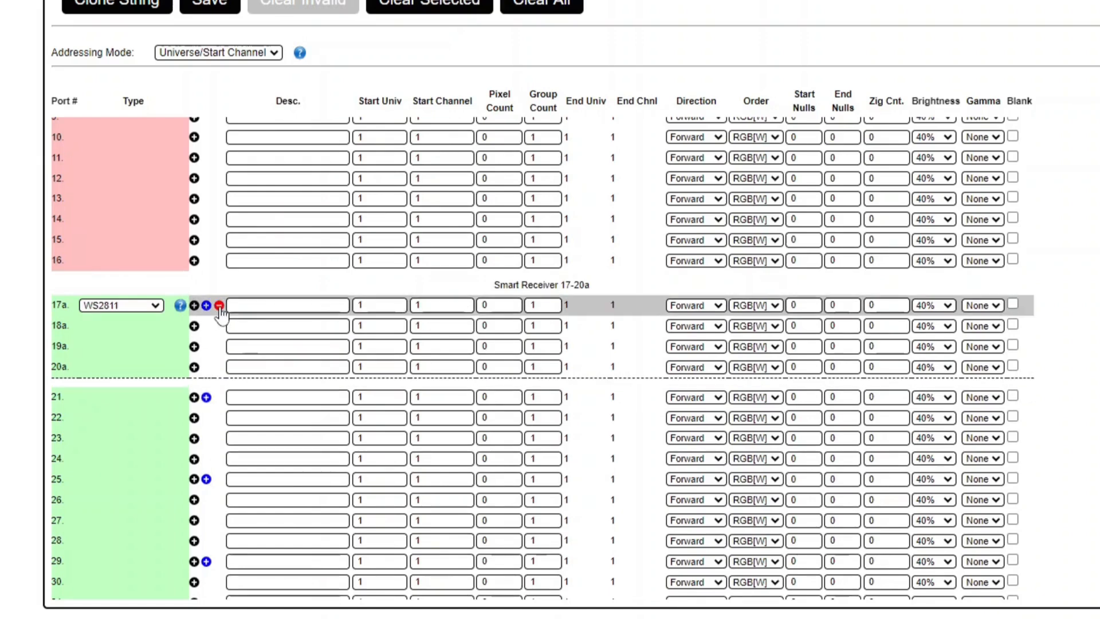
click(219, 306)
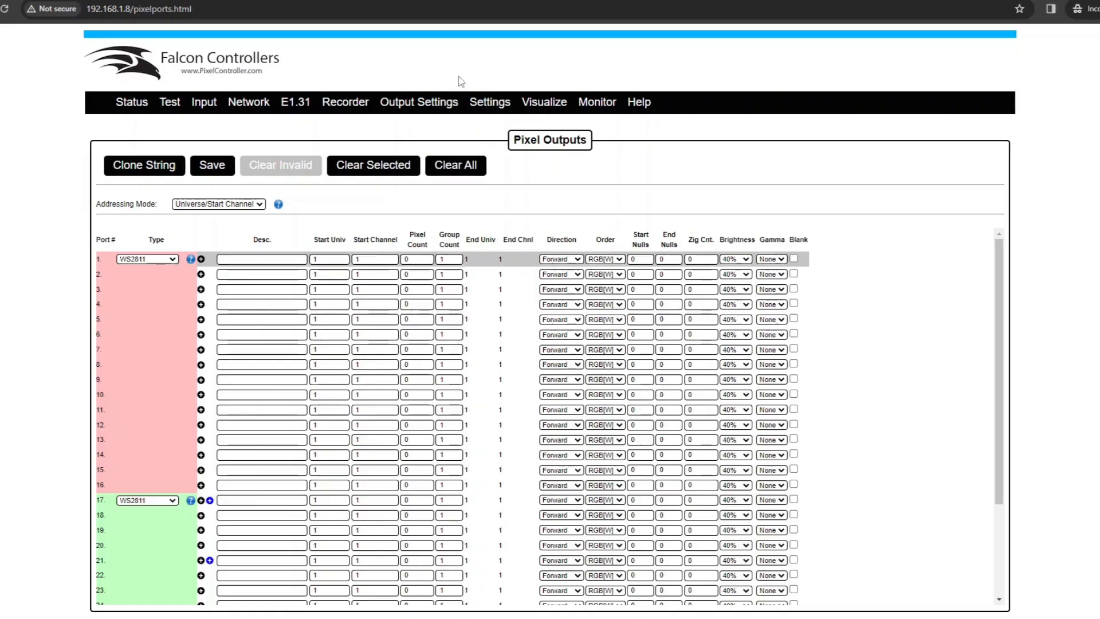
click(504, 102)
Confirm leaving Pixel Outputs and scroll through the Settings page's time and network options
click(600, 115)
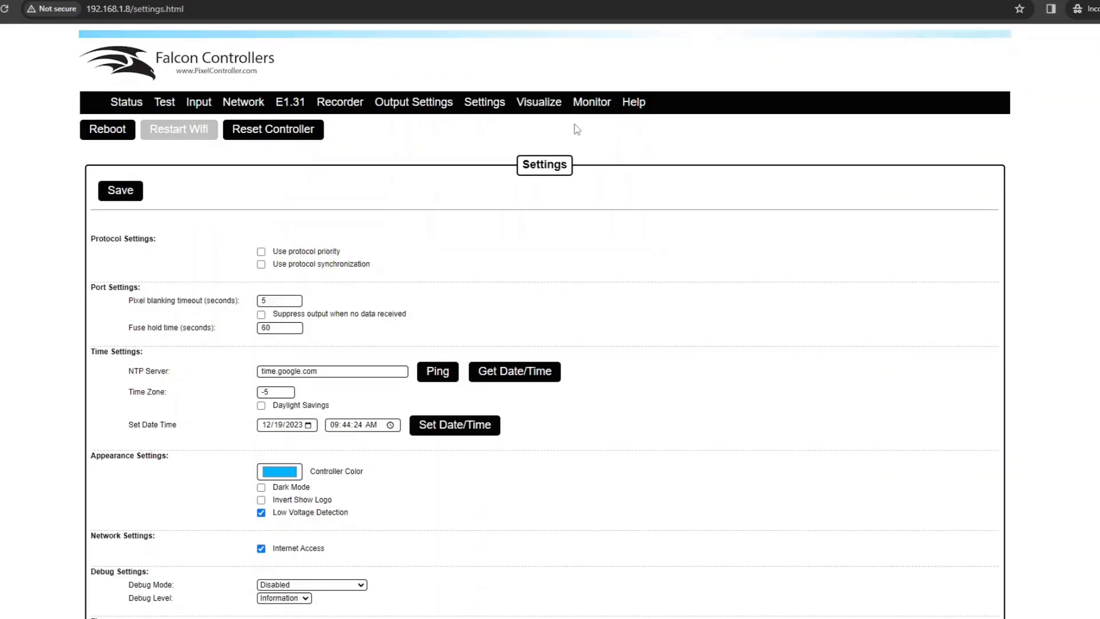
scroll(378, 331, down, 2)
scroll(379, 331, up, 2)
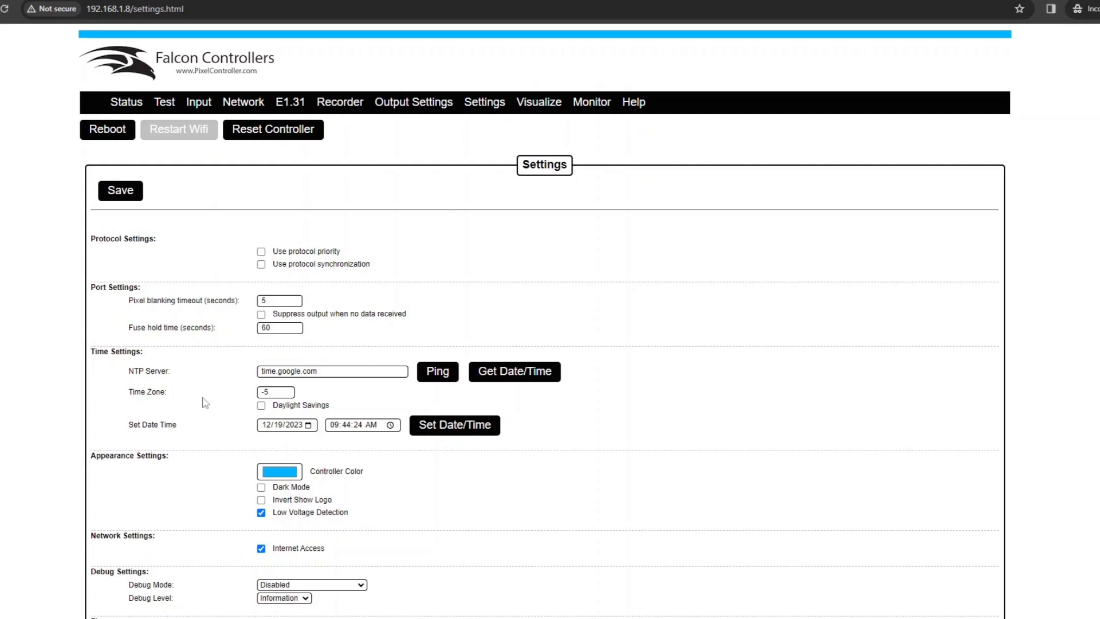
scroll(206, 385, down, 2)
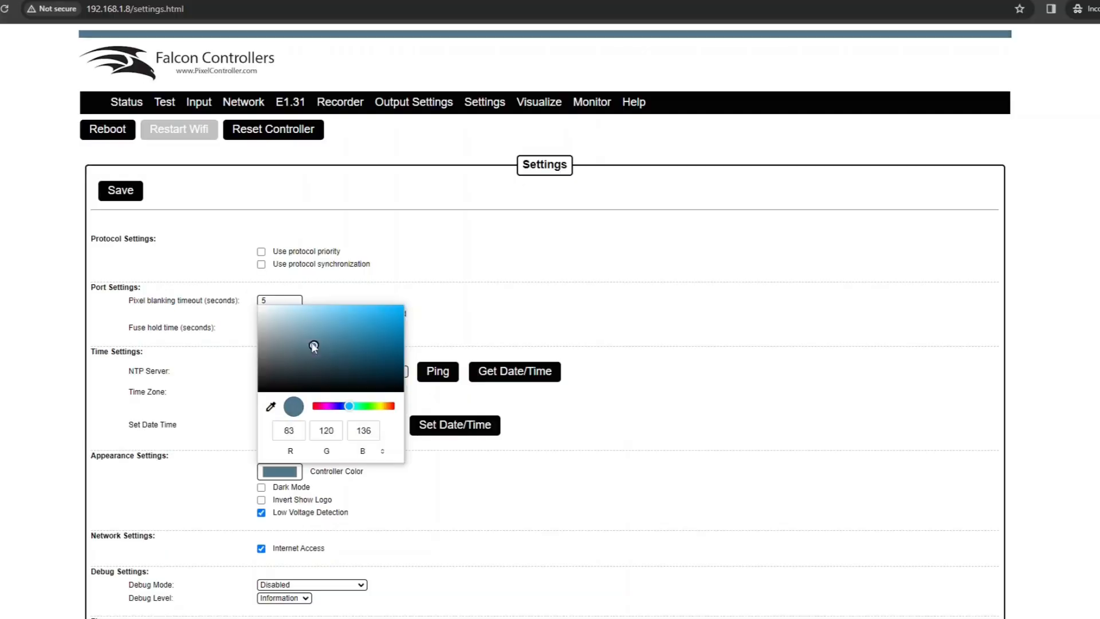
Give the controller a brighter pink header colour, compare controller tabs, and toggle Dark Mode on and off
drag(312, 347, 403, 306)
mouse_move(349, 406)
mouse_down()
mouse_move(318, 408)
mouse_move(382, 407)
mouse_up()
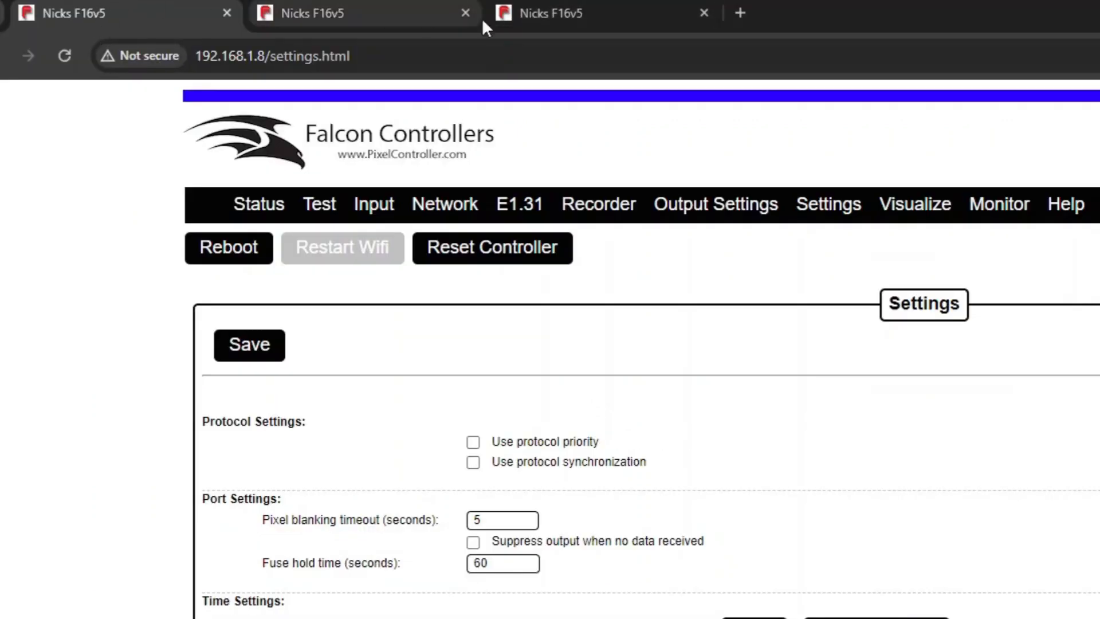
click(310, 16)
click(551, 7)
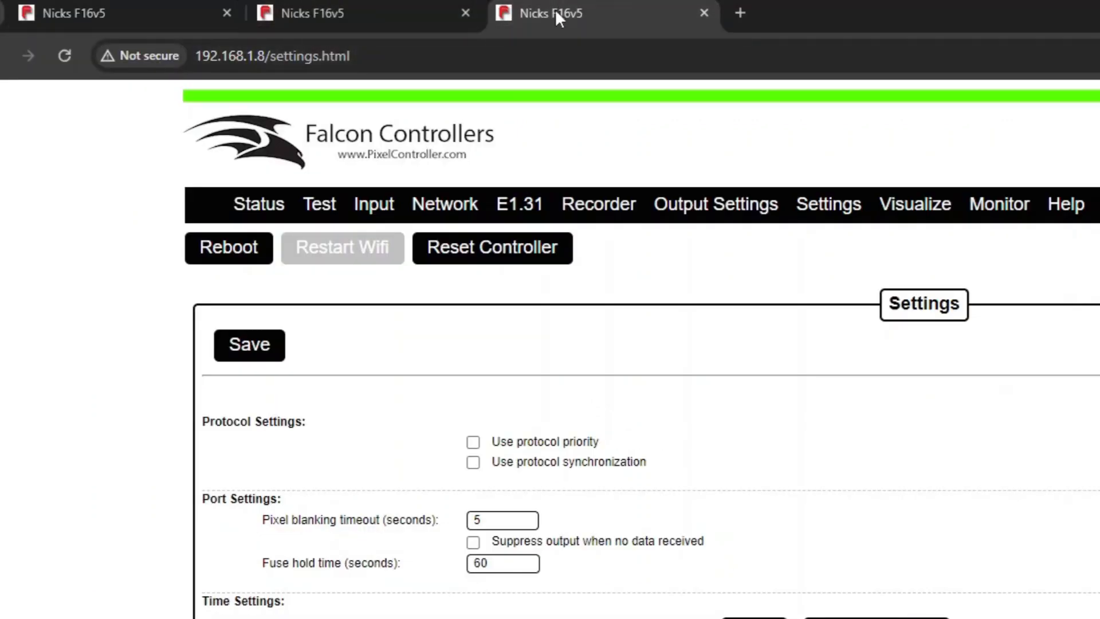
click(339, 24)
click(140, 11)
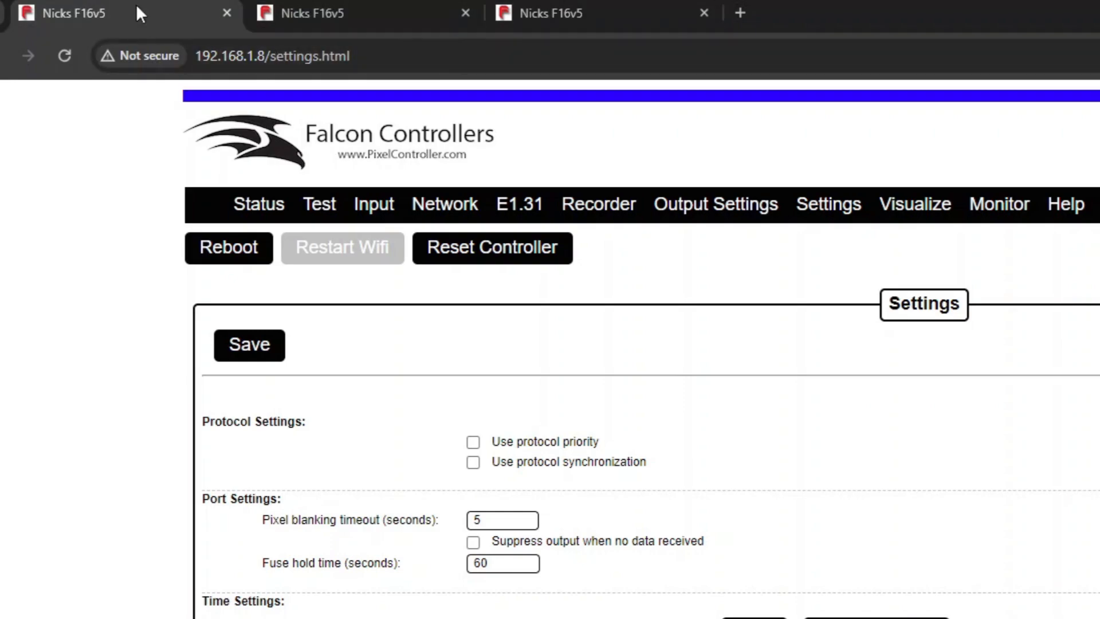
click(452, 14)
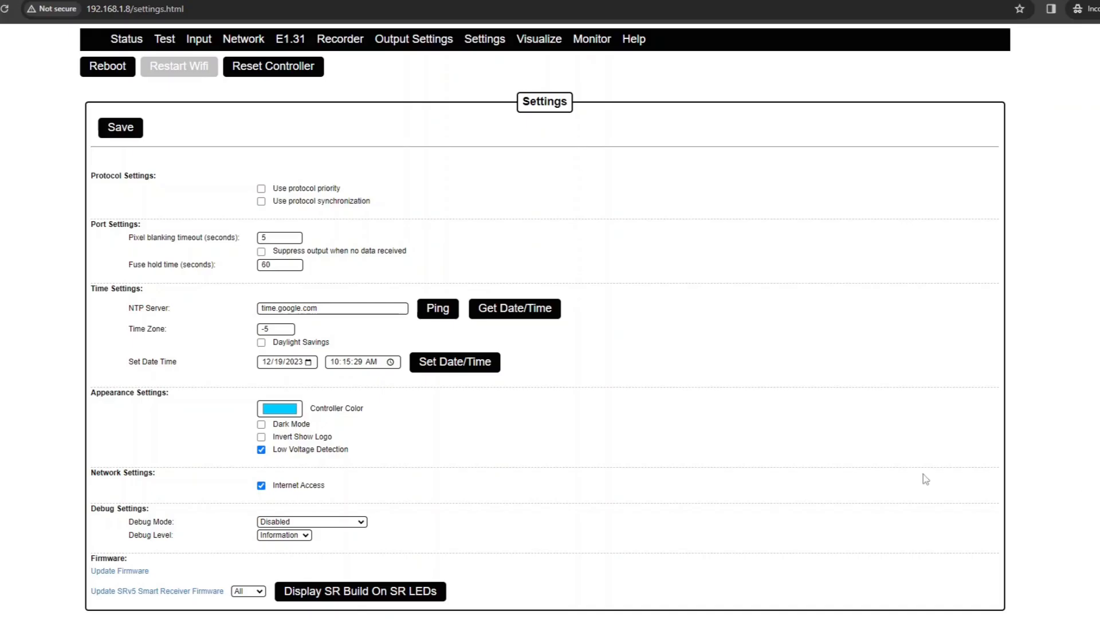
click(261, 424)
click(261, 424)
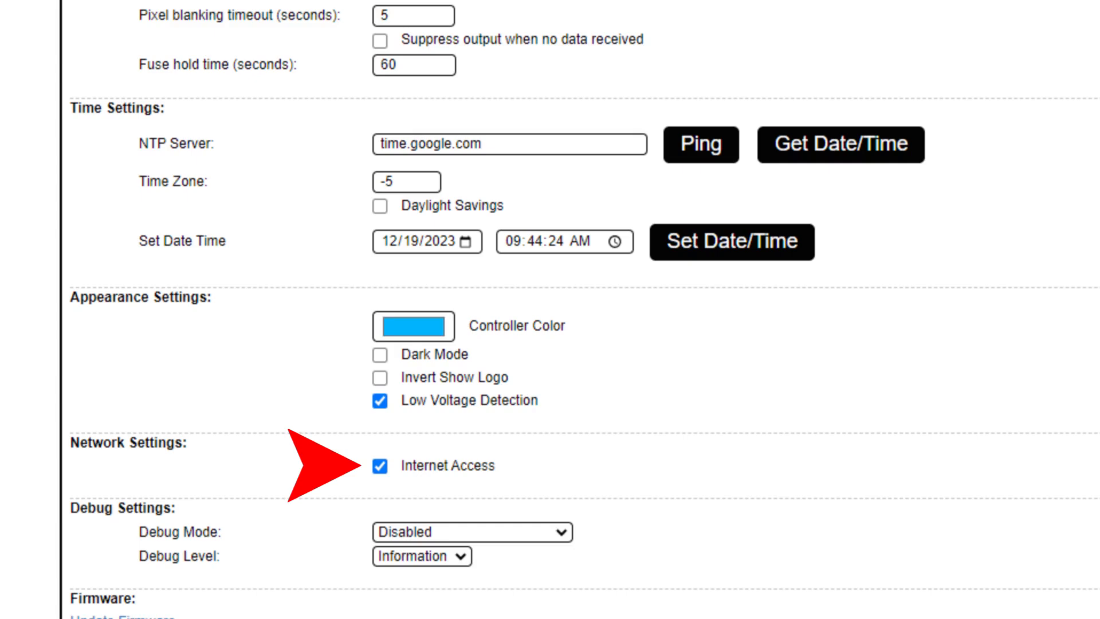
scroll(550, 309, down, 1)
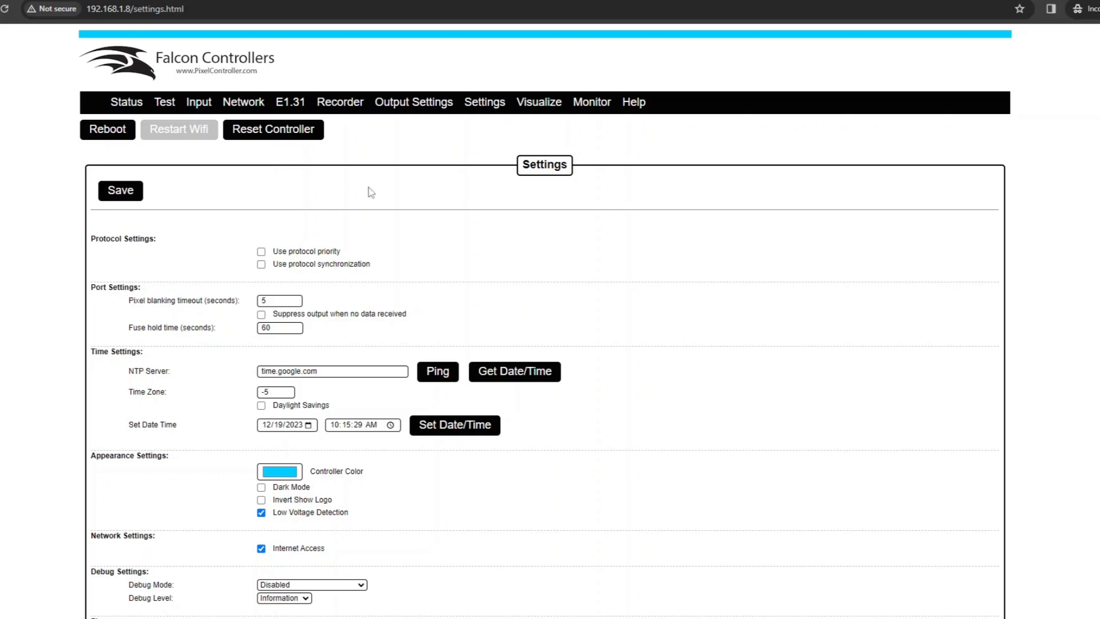
In Visualize, open port 21's details: SRx1 V5 receiver, 292 of 440 pixels, 12.1V
click(541, 101)
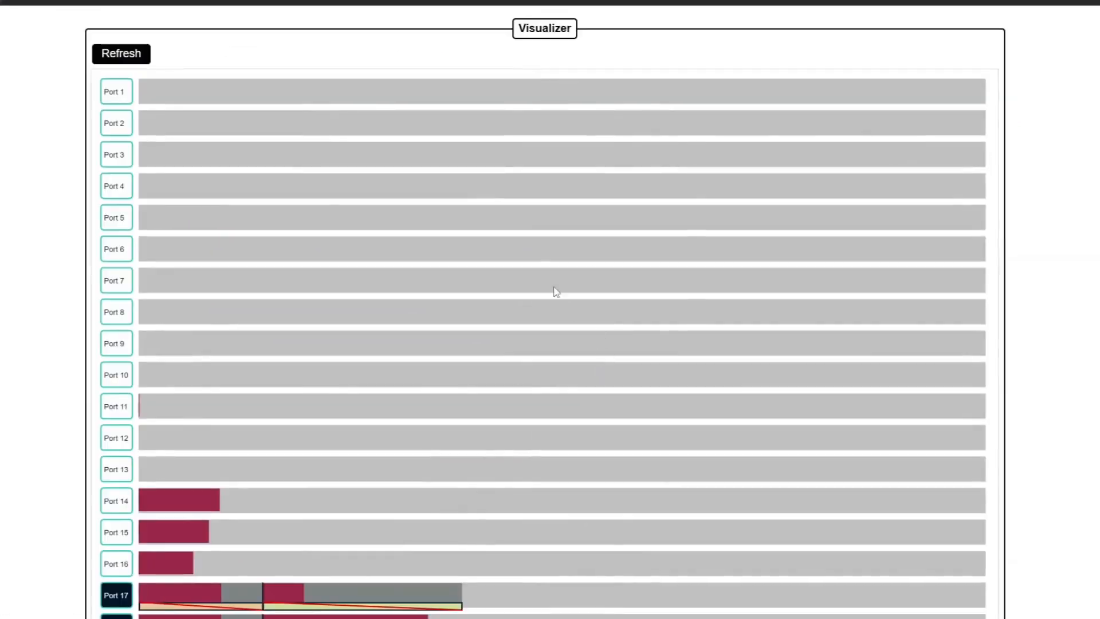
scroll(499, 300, down, 8)
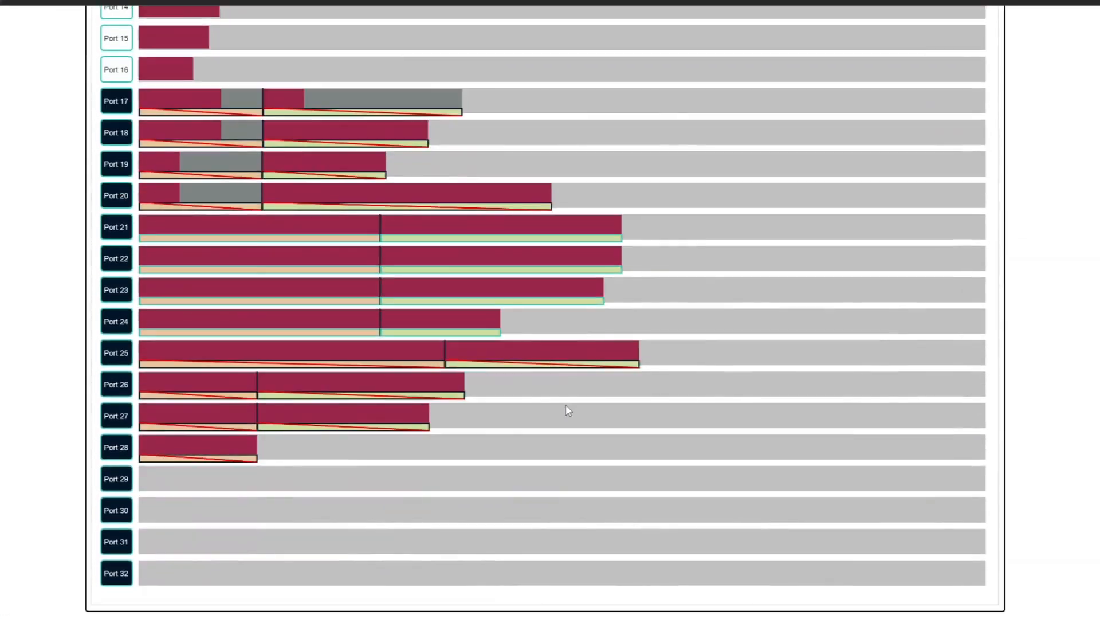
scroll(688, 408, up, 4)
scroll(762, 378, down, 3)
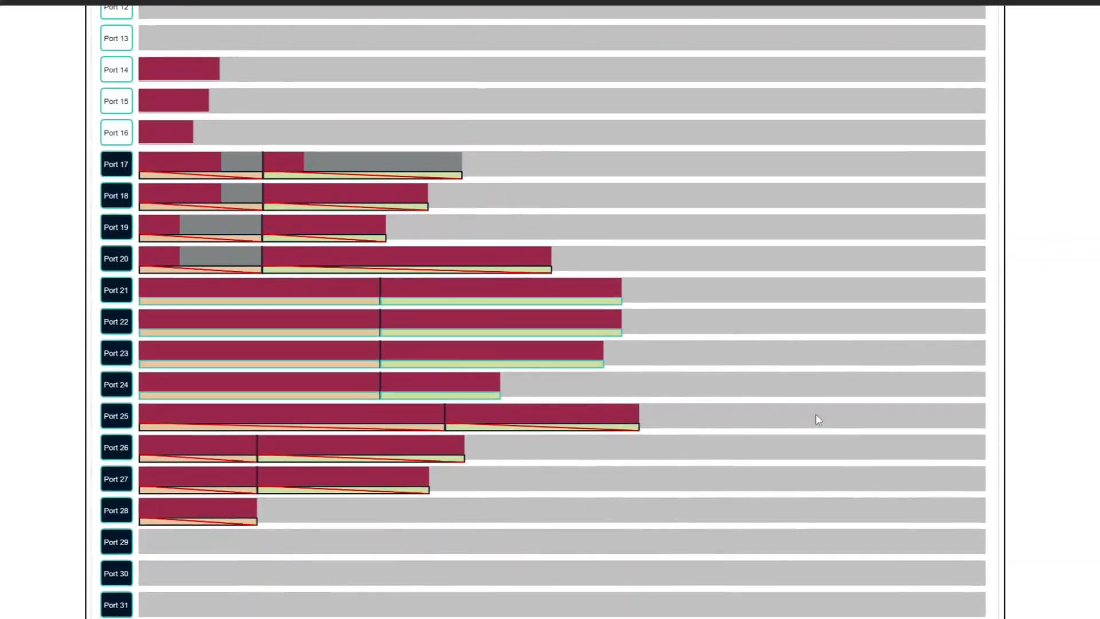
mouse_move(195, 286)
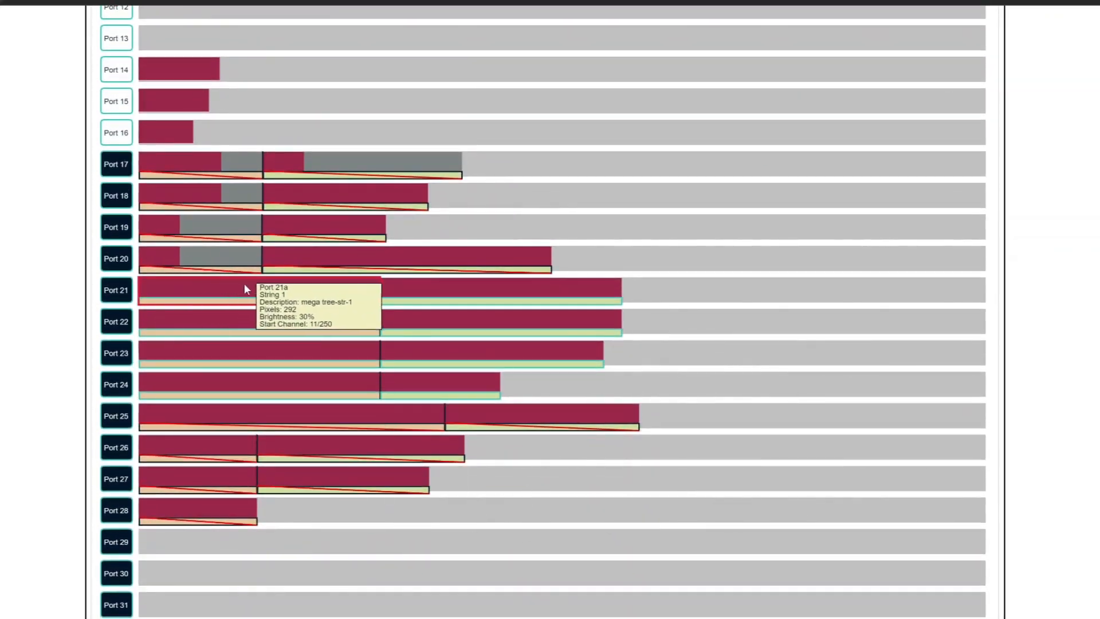
mouse_move(303, 233)
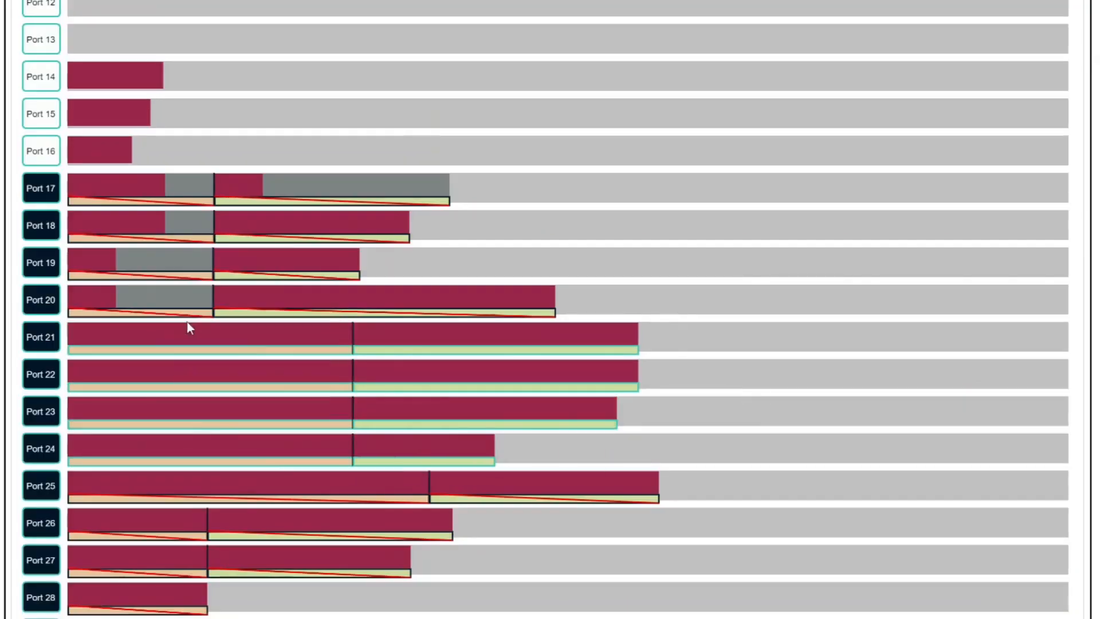
mouse_move(276, 300)
click(215, 351)
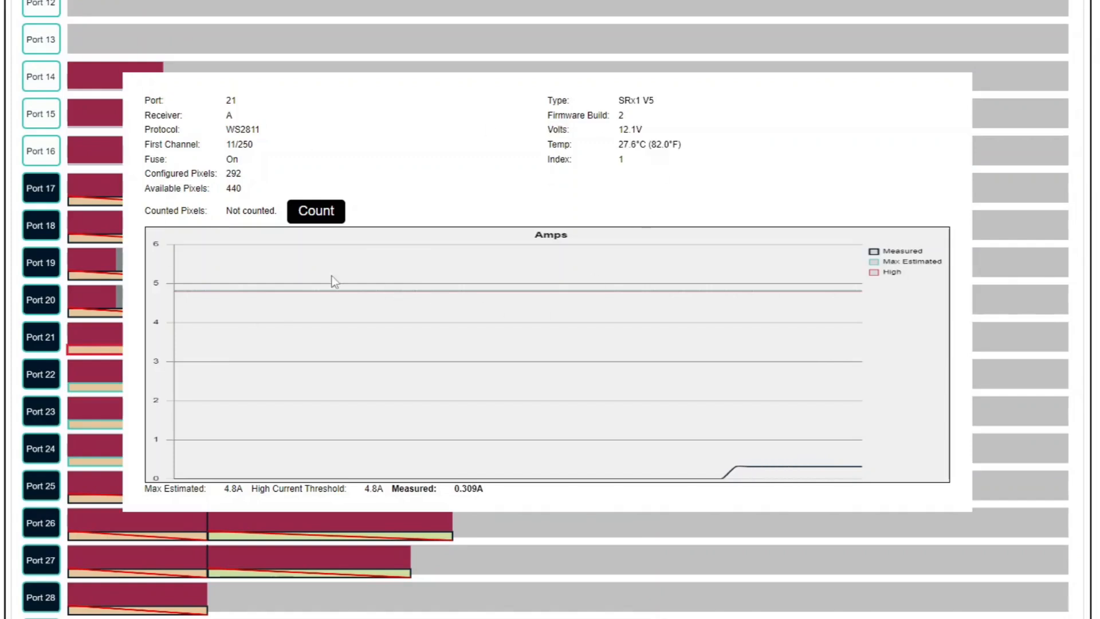
drag(619, 131, 655, 133)
click(621, 131)
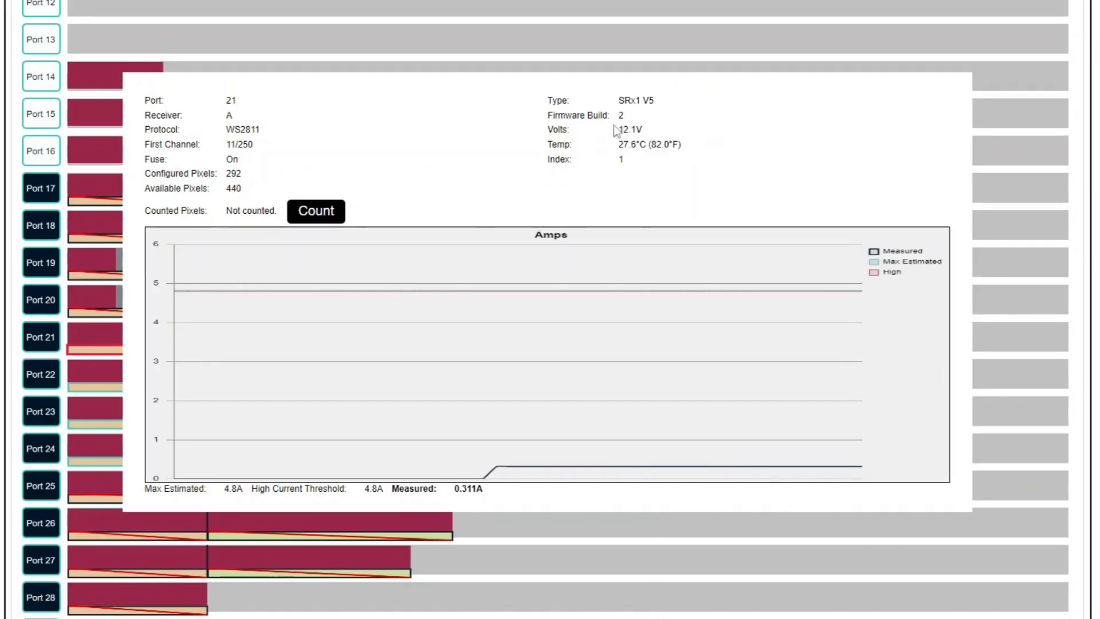